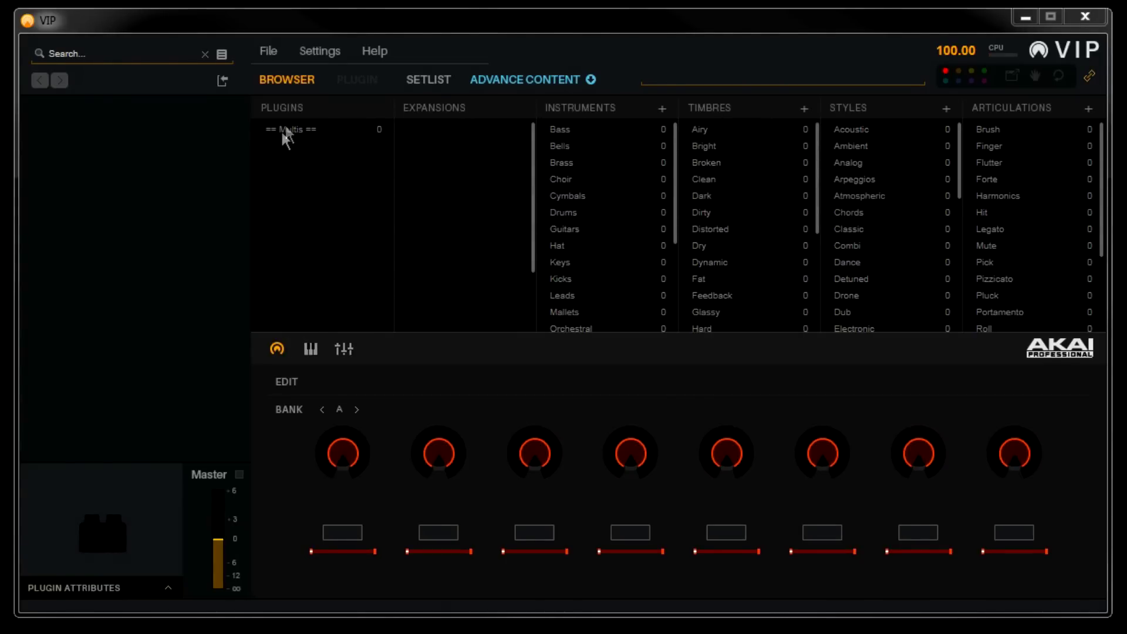
# - Open Akai VIP's Settings menu while the plugin browser is still empty
pyautogui.click(318, 49)
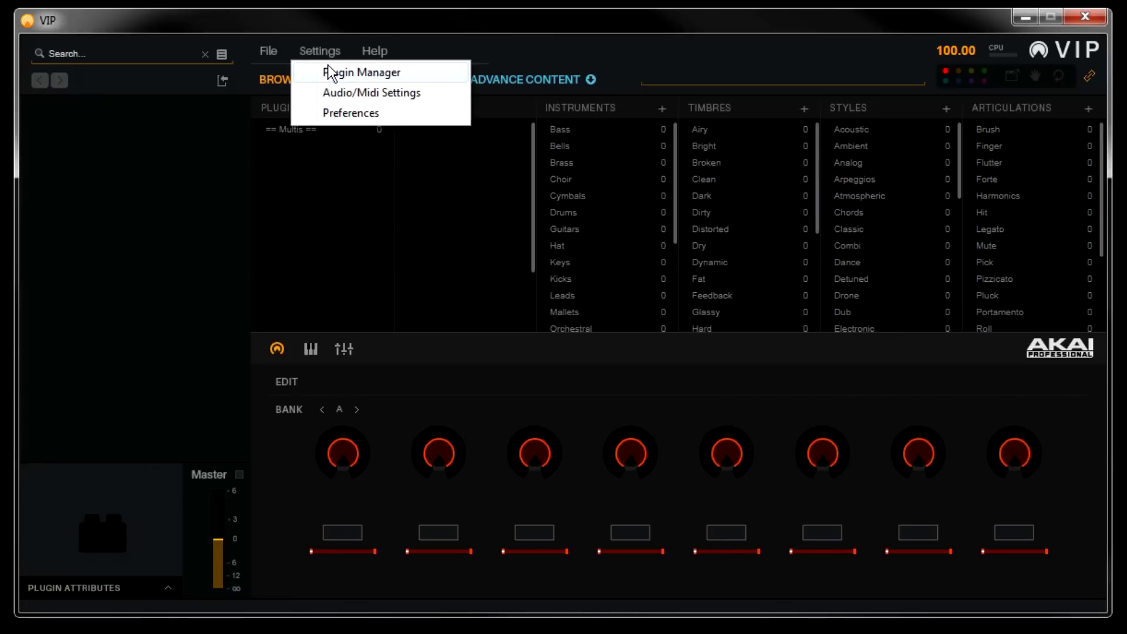
# - Open the Plugin Manager and begin choosing the VST plugin folder
pyautogui.click(332, 72)
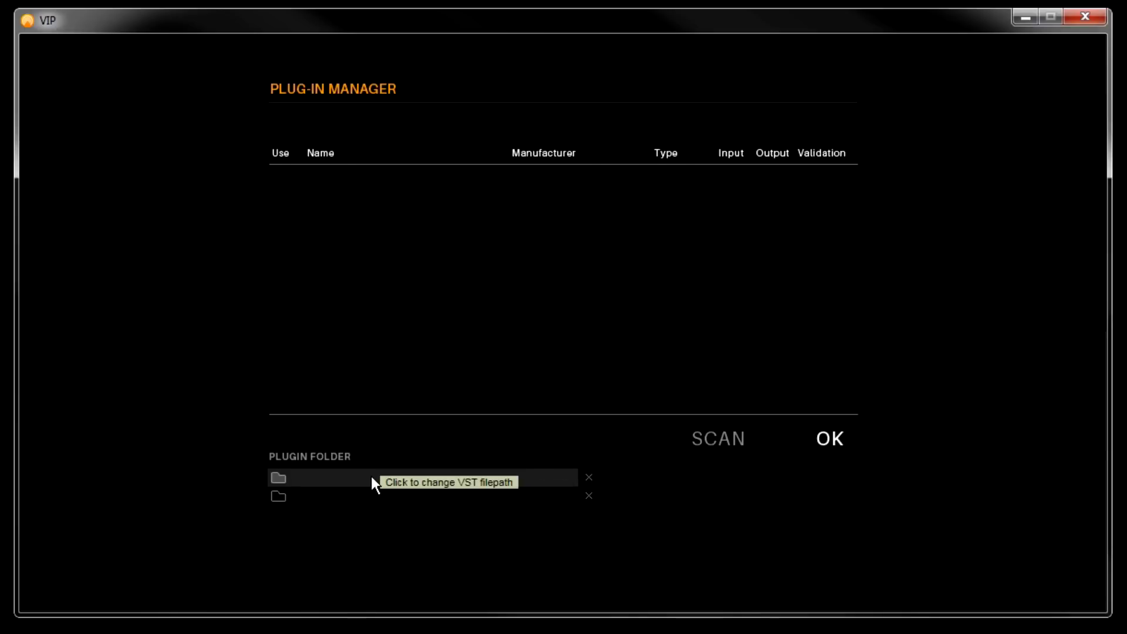
pyautogui.click(458, 479)
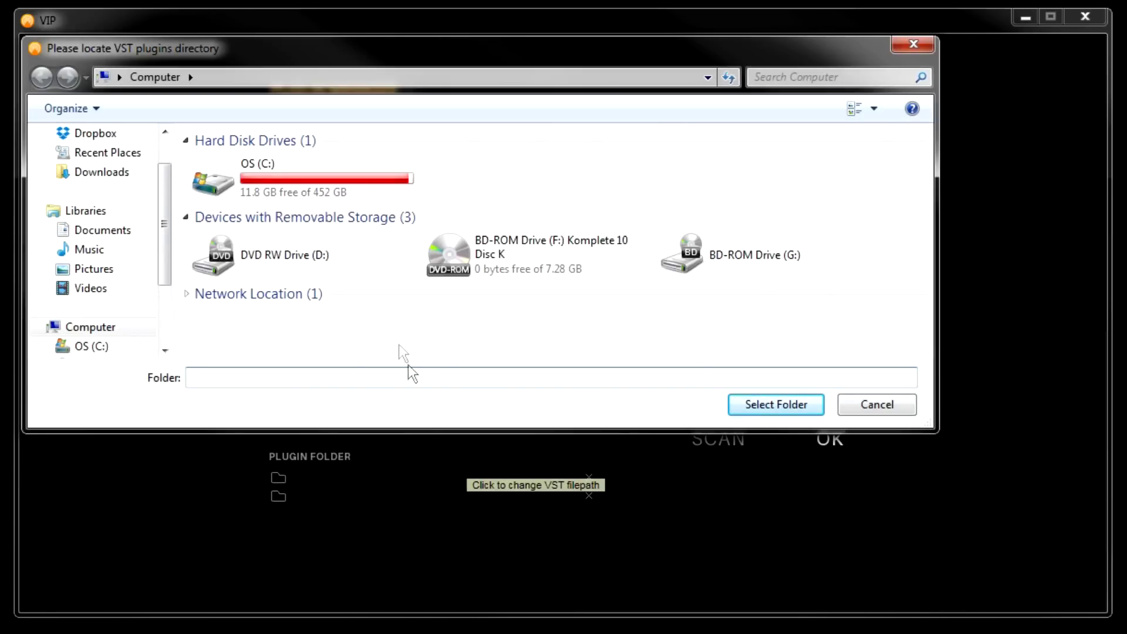
# - Select C:/Program Files/VstPlugins as the plugin folder
pyautogui.doubleClick(294, 178)
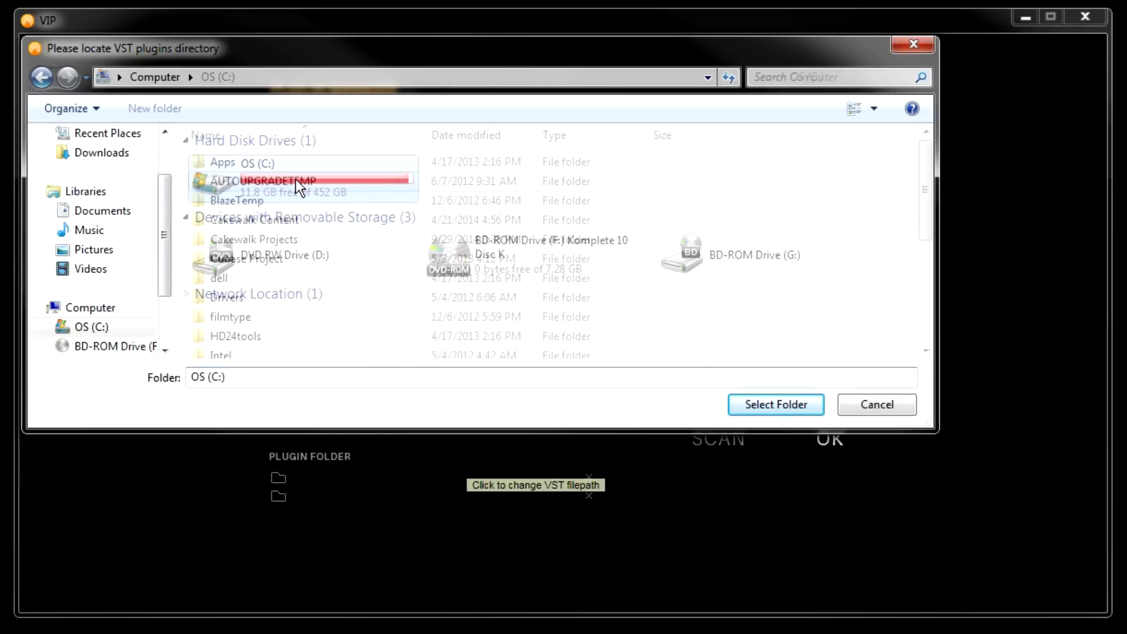
pyautogui.scroll(-3, 293, 249)
pyautogui.doubleClick(292, 240)
pyautogui.scroll(-15, 277, 240)
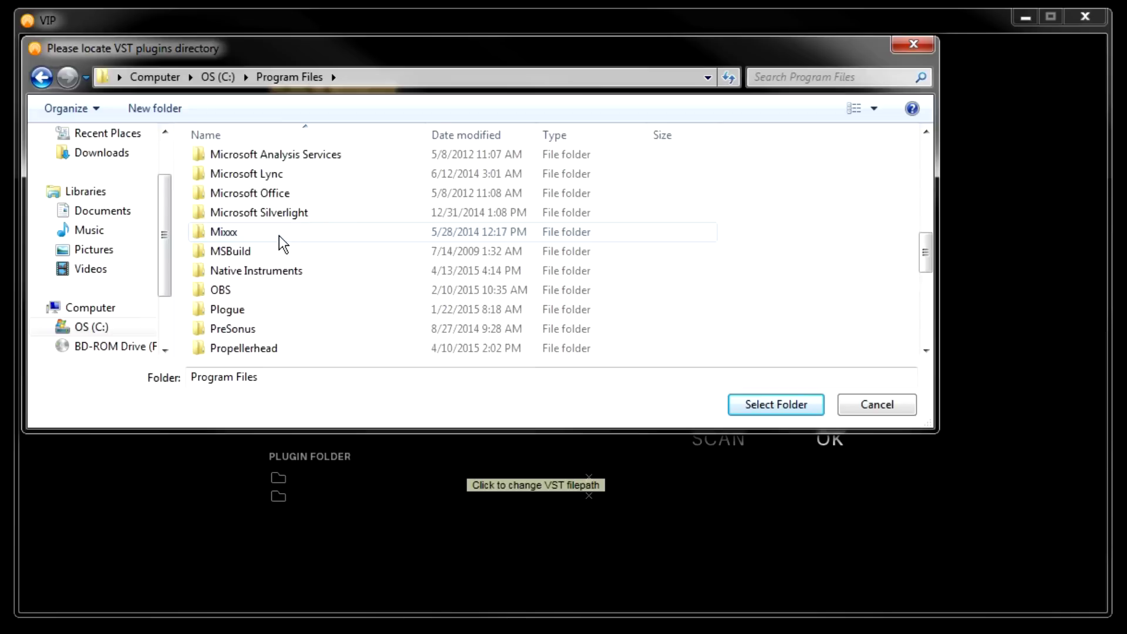
pyautogui.scroll(1, 252, 219)
pyautogui.doubleClick(254, 216)
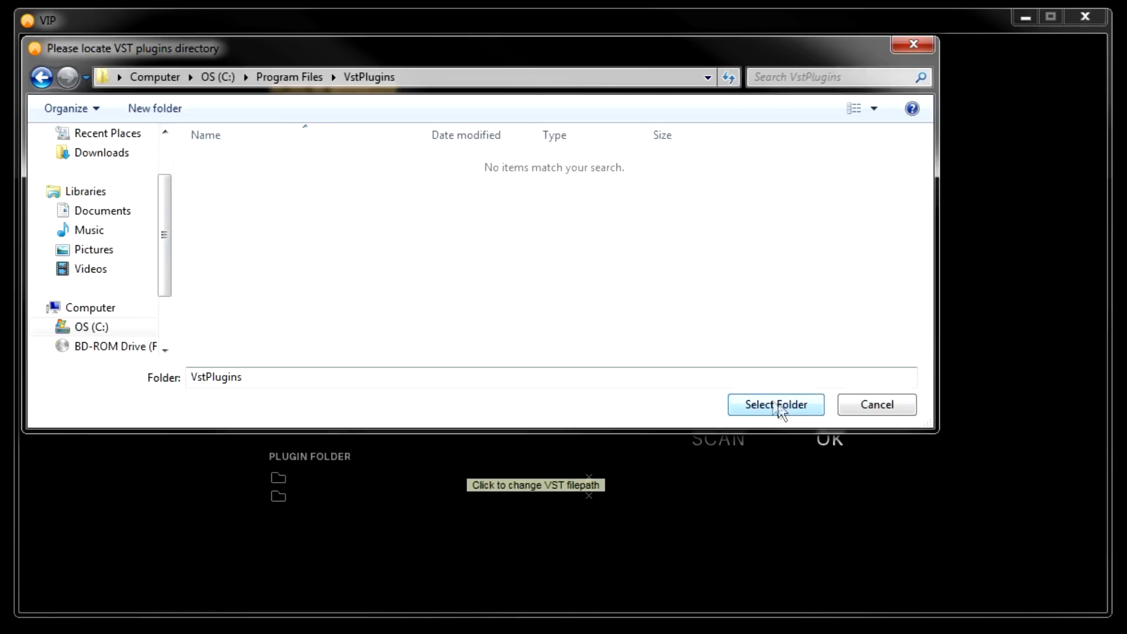
pyautogui.click(781, 409)
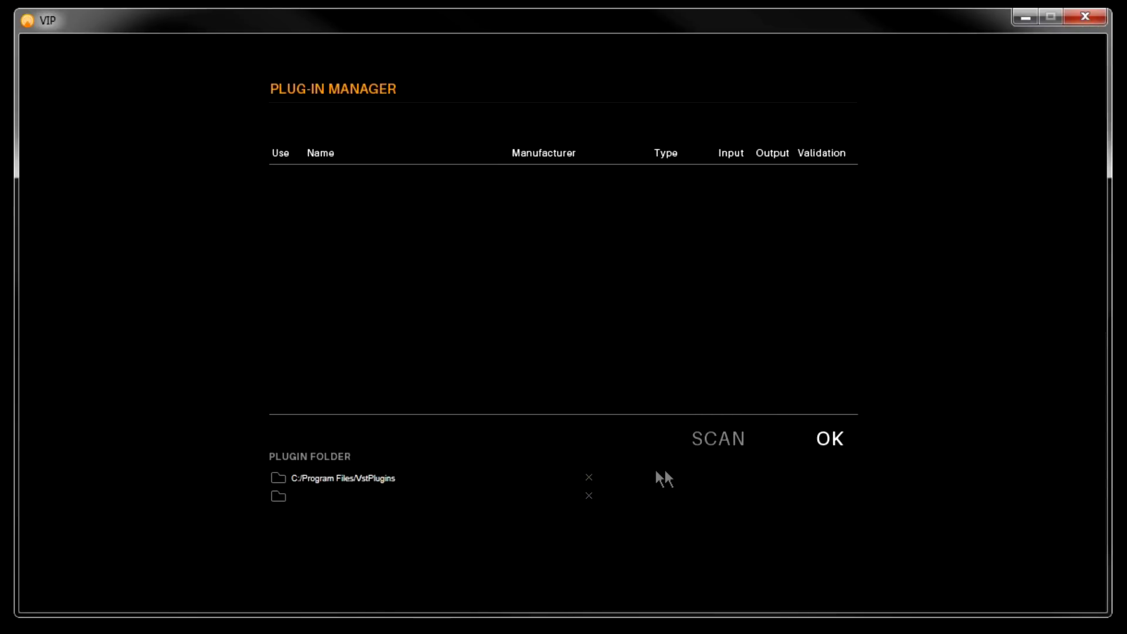
# - Scan VstPlugins, disable the duplicate Reaktor5 and Absynth 5 entries, and accept the plugin list
pyautogui.click(718, 440)
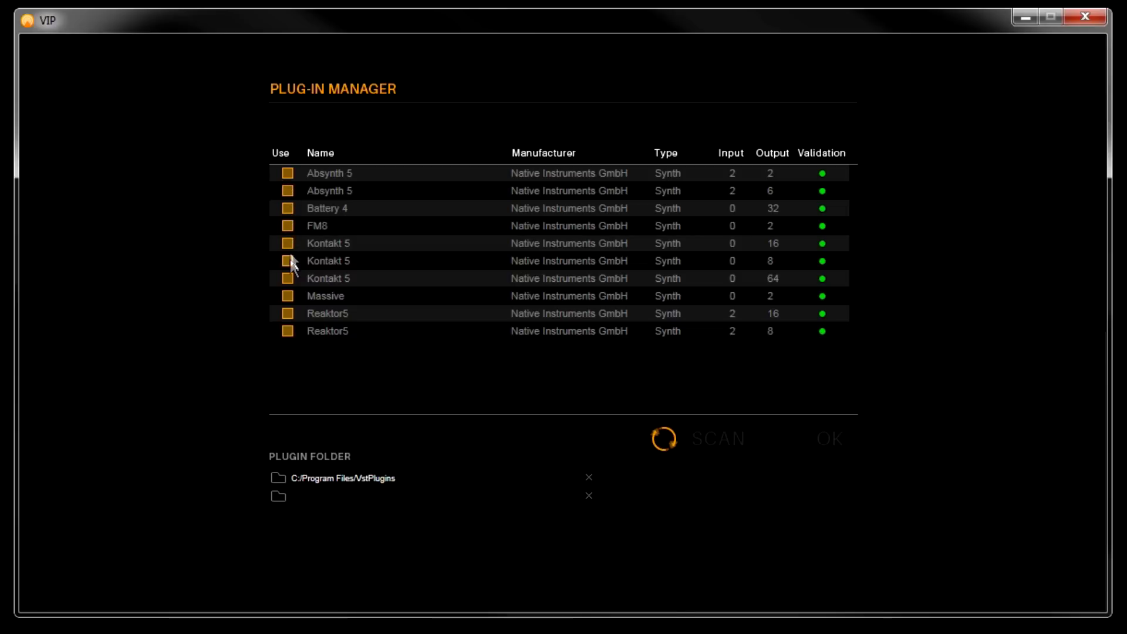
pyautogui.click(291, 327)
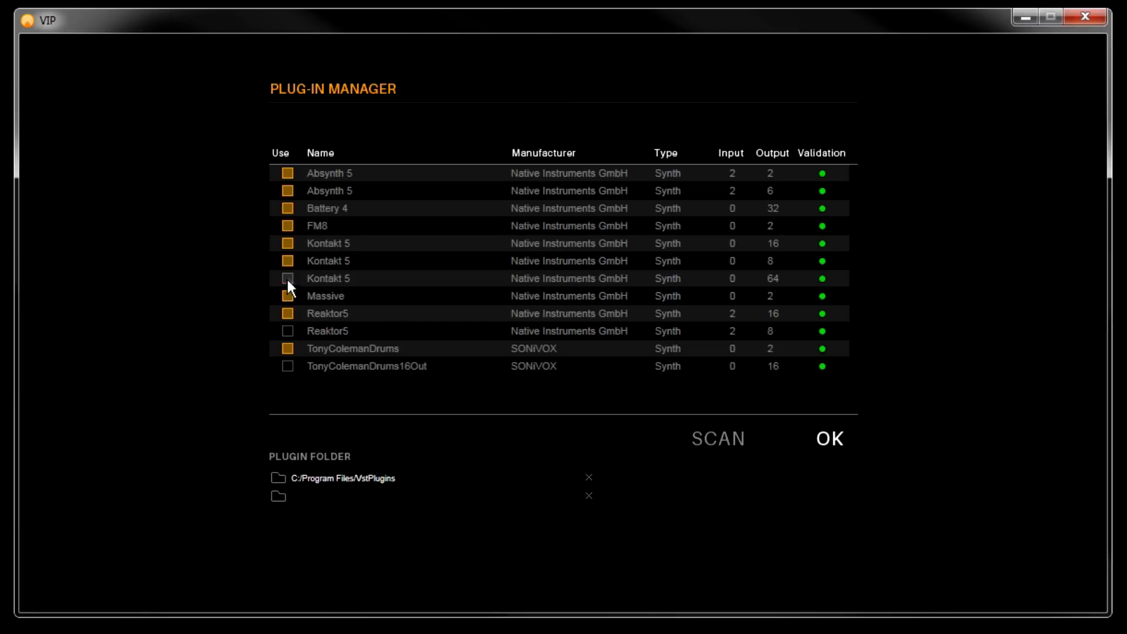
pyautogui.click(288, 190)
pyautogui.click(833, 442)
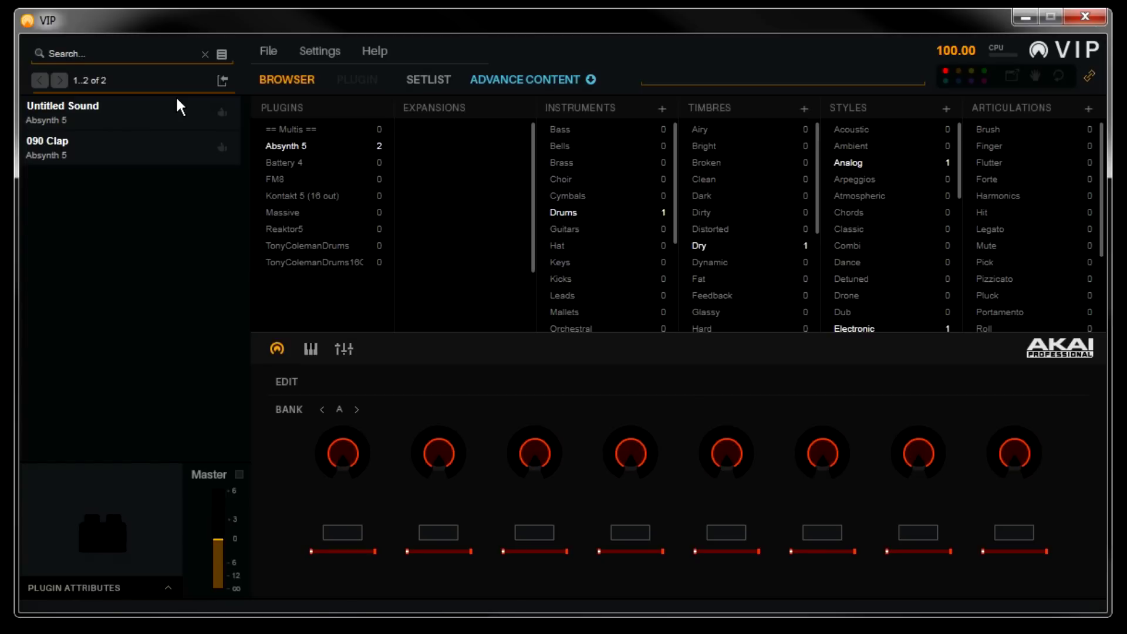
# - Load Absynth 5's Untitled Sound preset from the browser
pyautogui.click(177, 99)
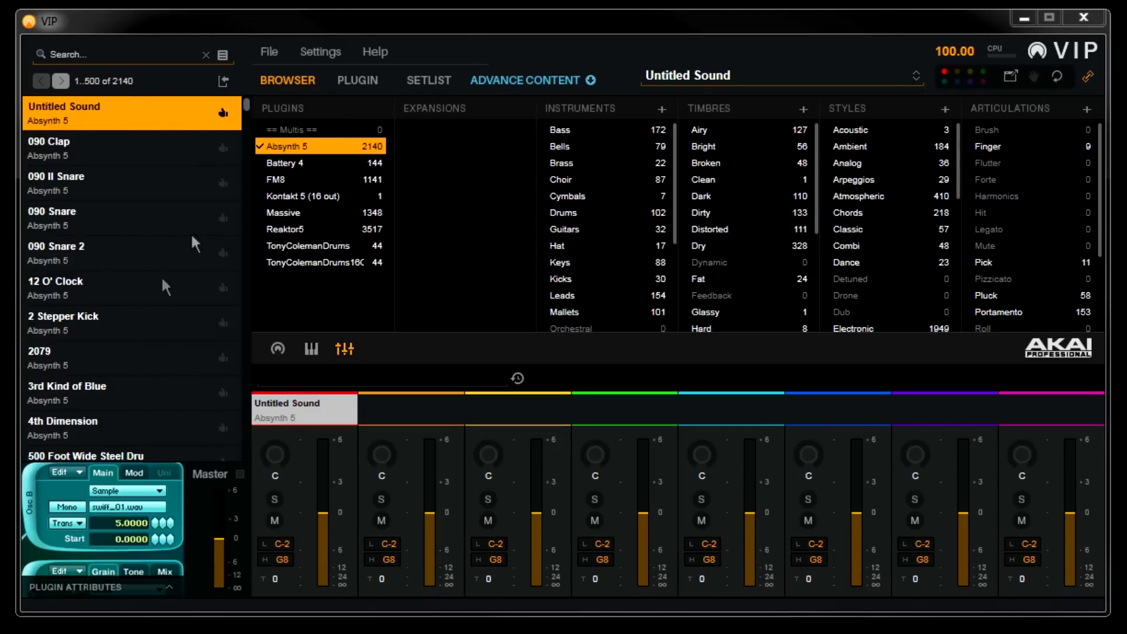
# - Browse to Kontakt 5 (16 out) and load its Default Kontakt Preset
pyautogui.click(290, 163)
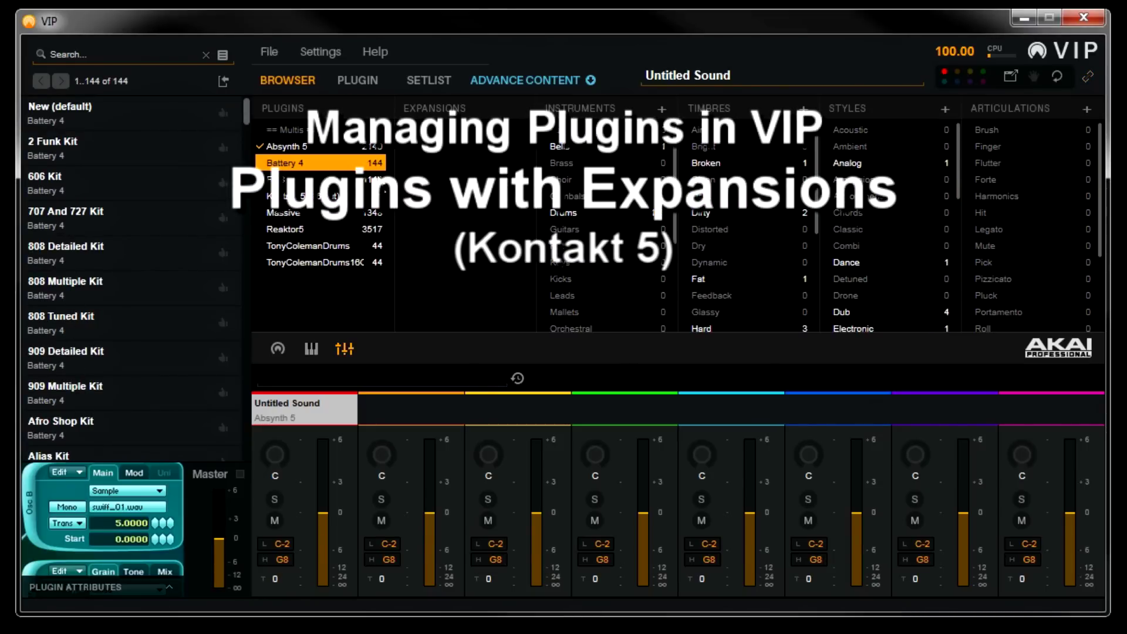
pyautogui.click(329, 195)
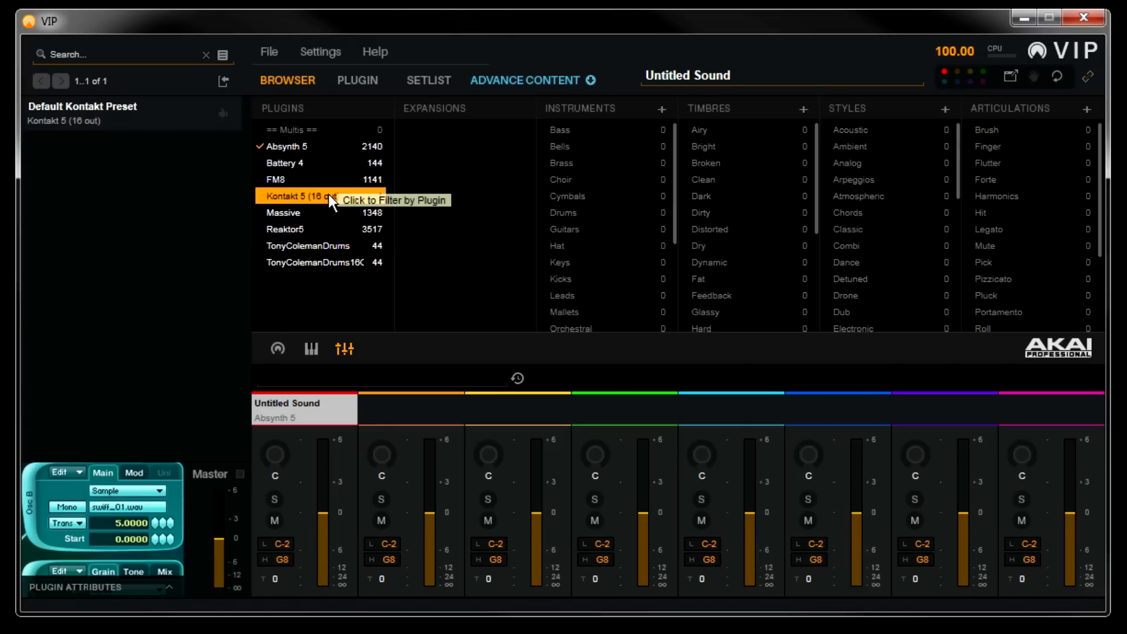
pyautogui.click(111, 114)
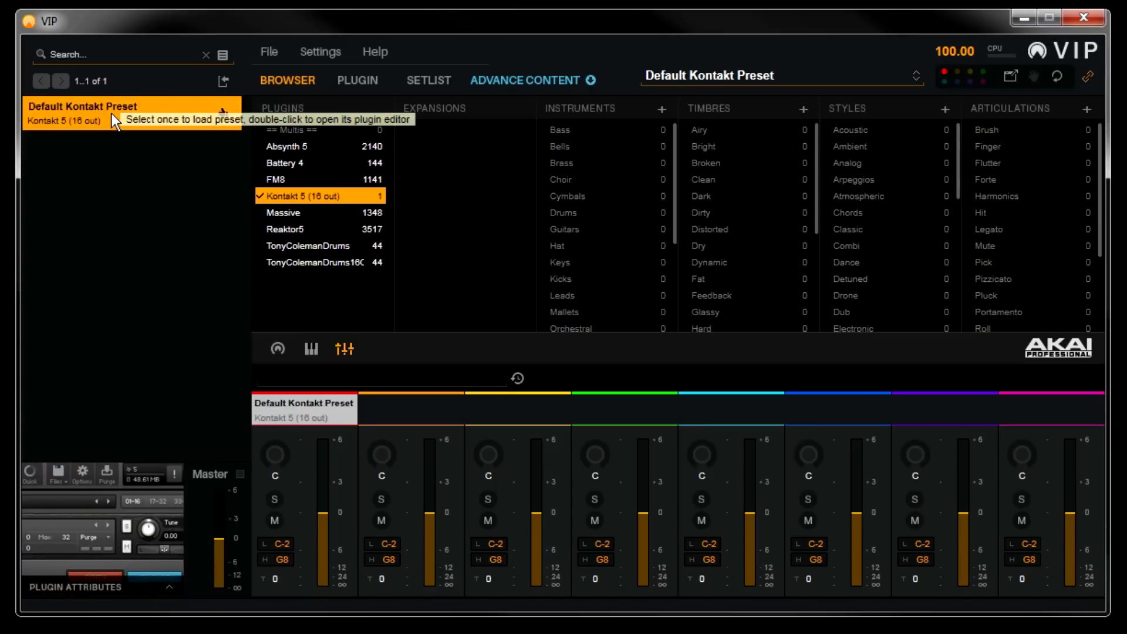
# - In the Kontakt editor, load The Giant.nki and delete the empty default instrument slot
pyautogui.doubleClick(112, 114)
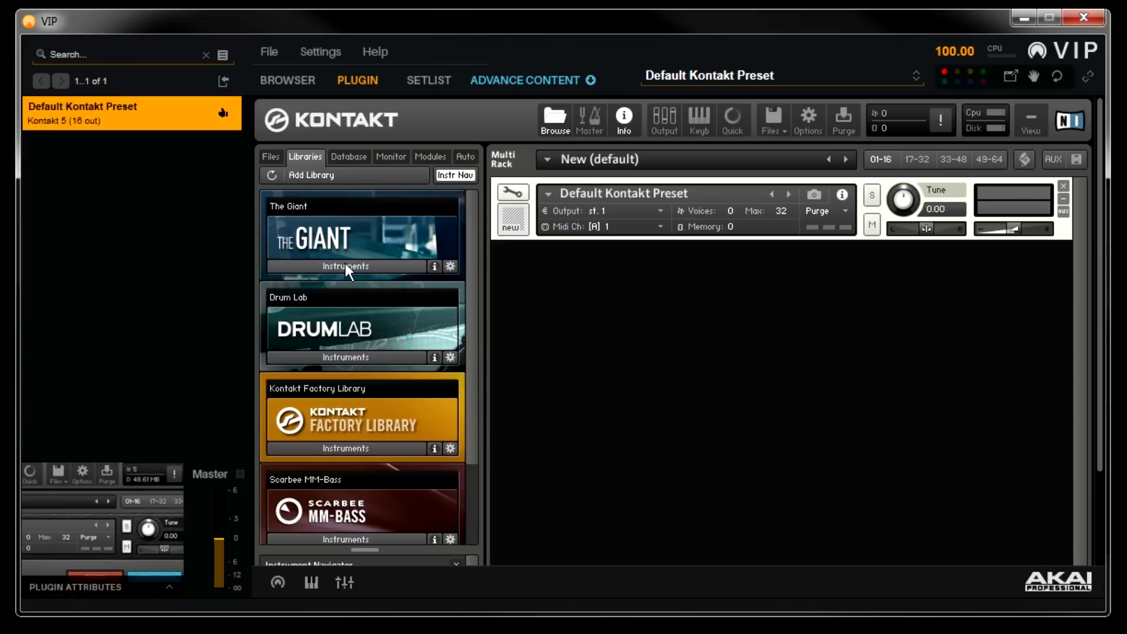
pyautogui.click(345, 266)
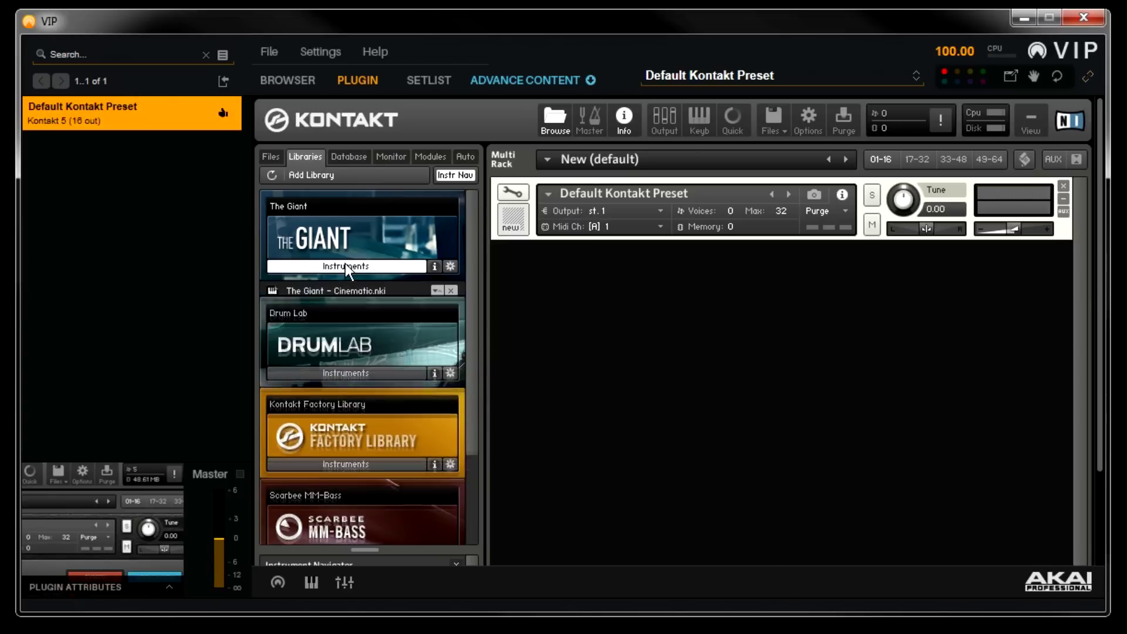
pyautogui.doubleClick(320, 307)
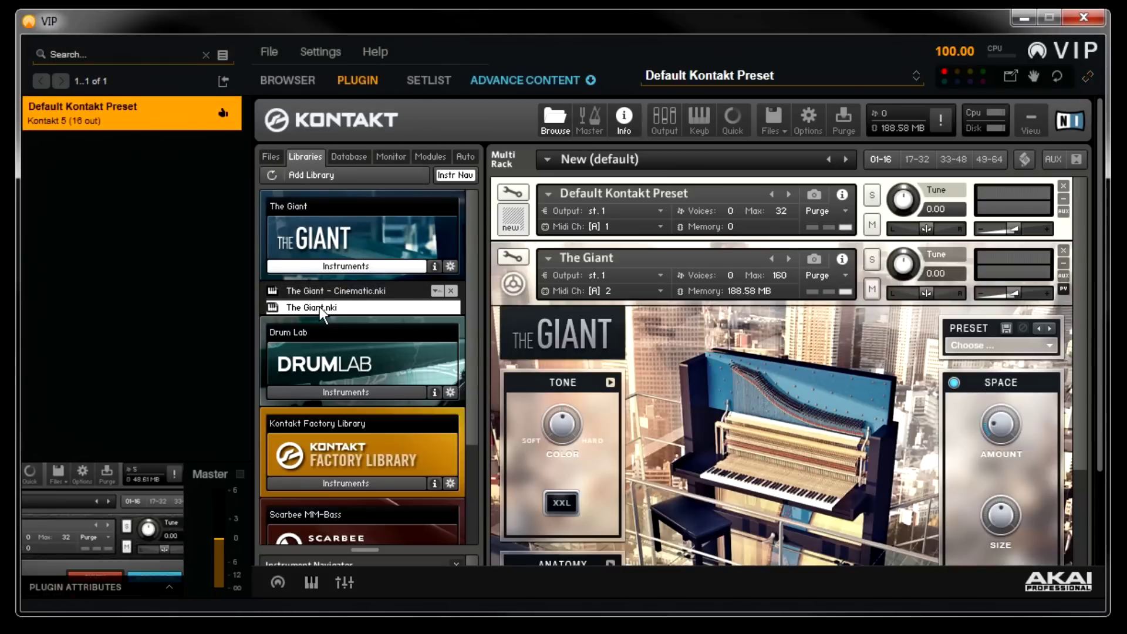
pyautogui.click(560, 181)
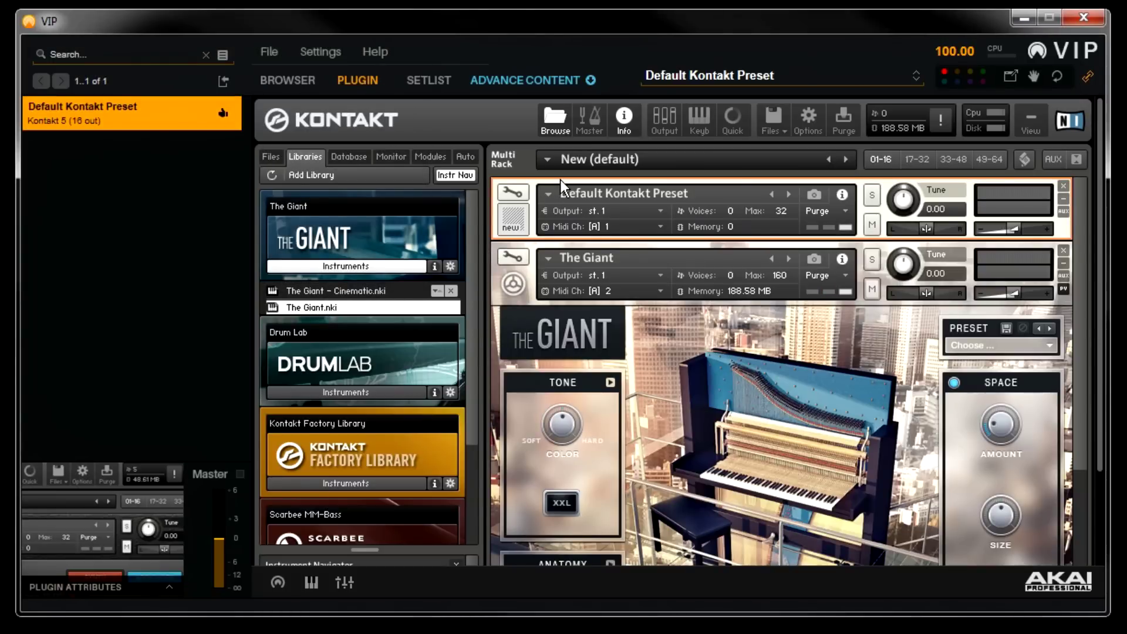
pyautogui.press('Delete')
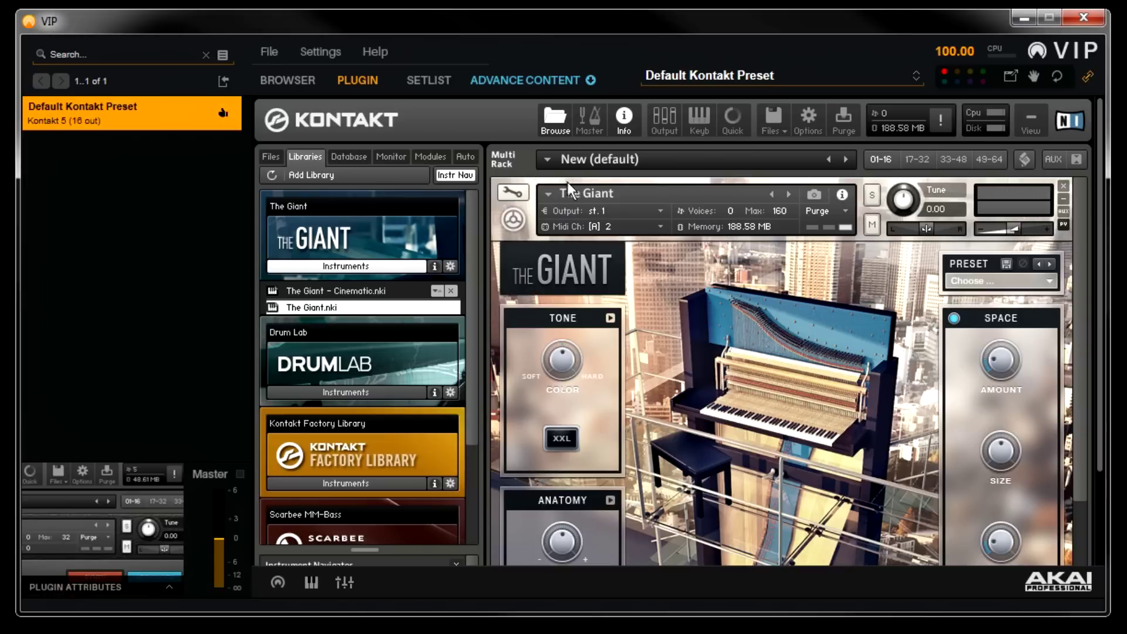
pyautogui.click(272, 52)
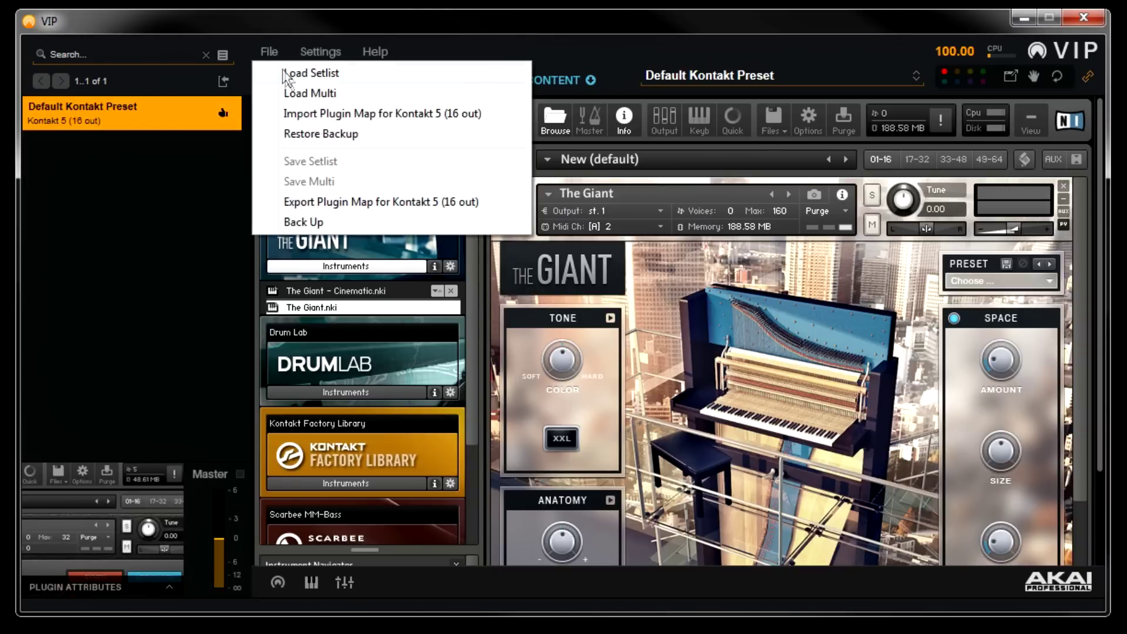
# - Import the Kontakt 5 - The Giant.vip plugin map, keeping patches, tags and controller settings
pyautogui.click(302, 111)
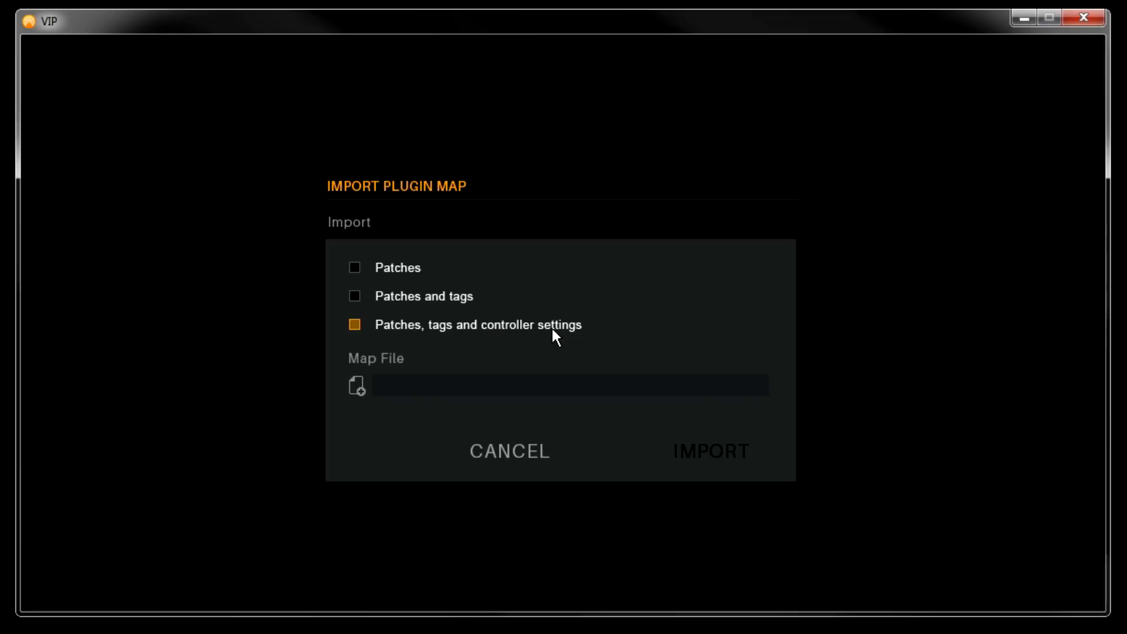
pyautogui.click(420, 387)
pyautogui.moveTo(924, 154); pyautogui.dragTo(912, 243)
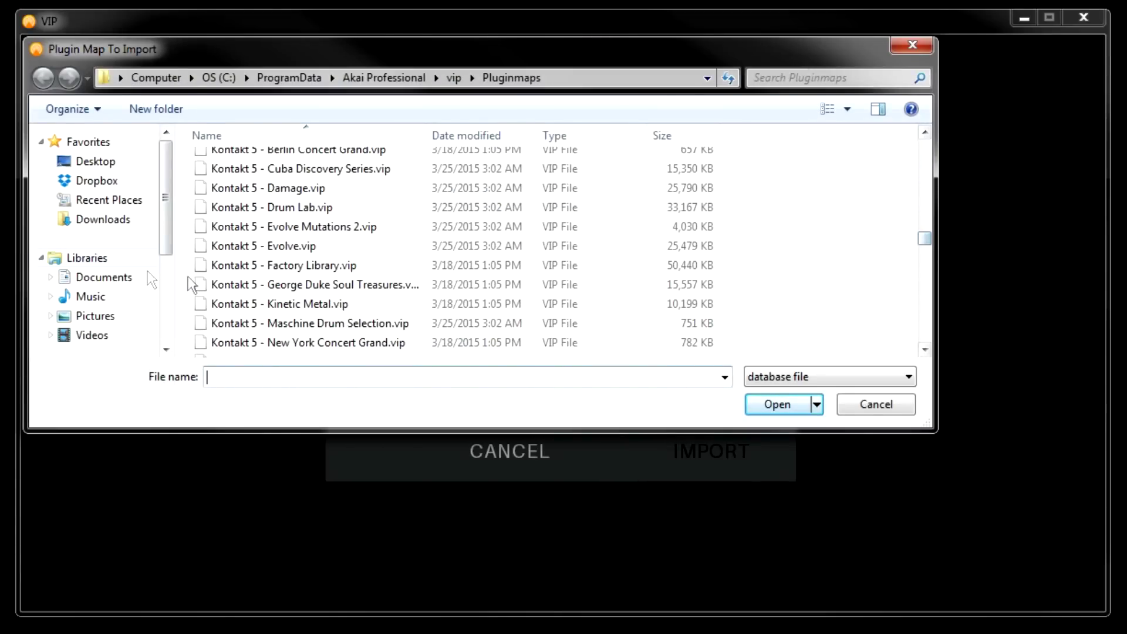
pyautogui.click(295, 265)
pyautogui.scroll(-7, 294, 265)
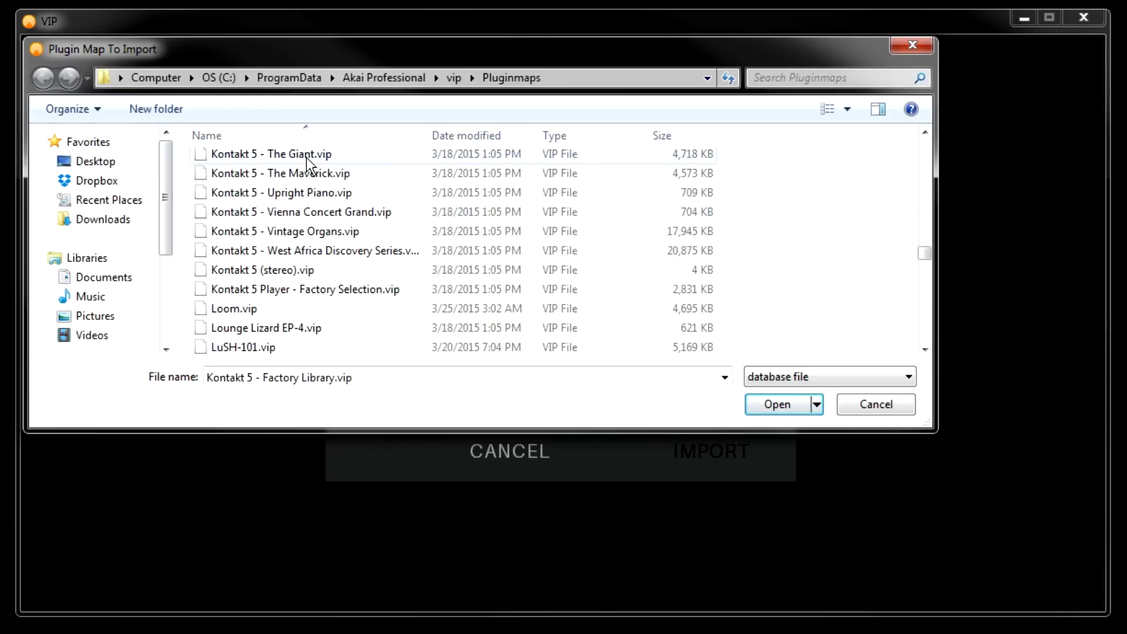
pyautogui.click(306, 156)
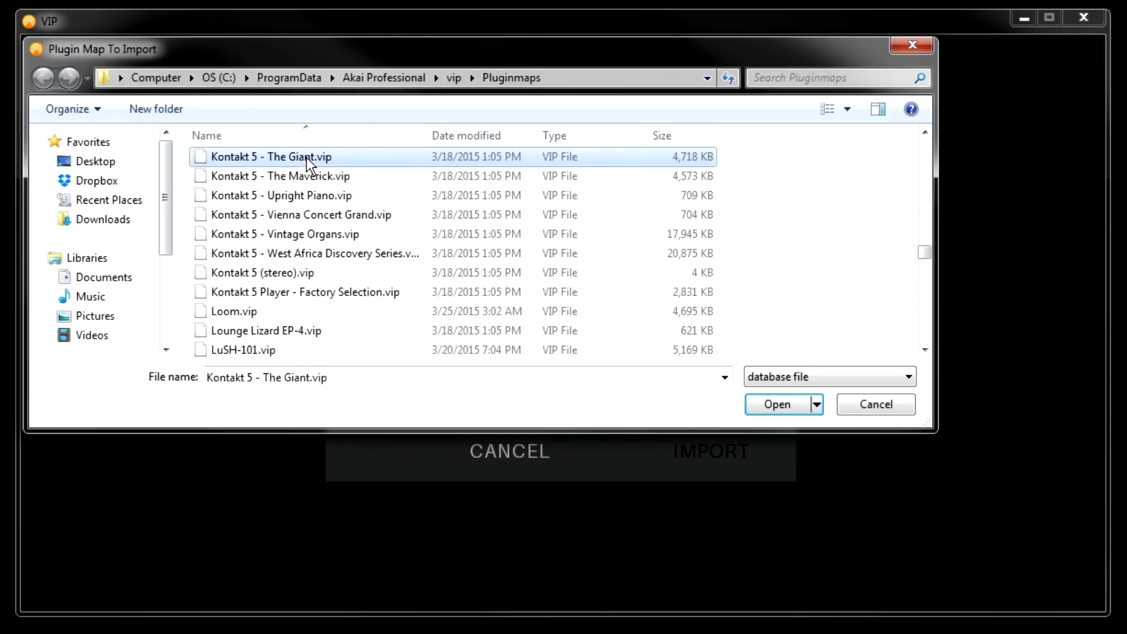
pyautogui.click(762, 403)
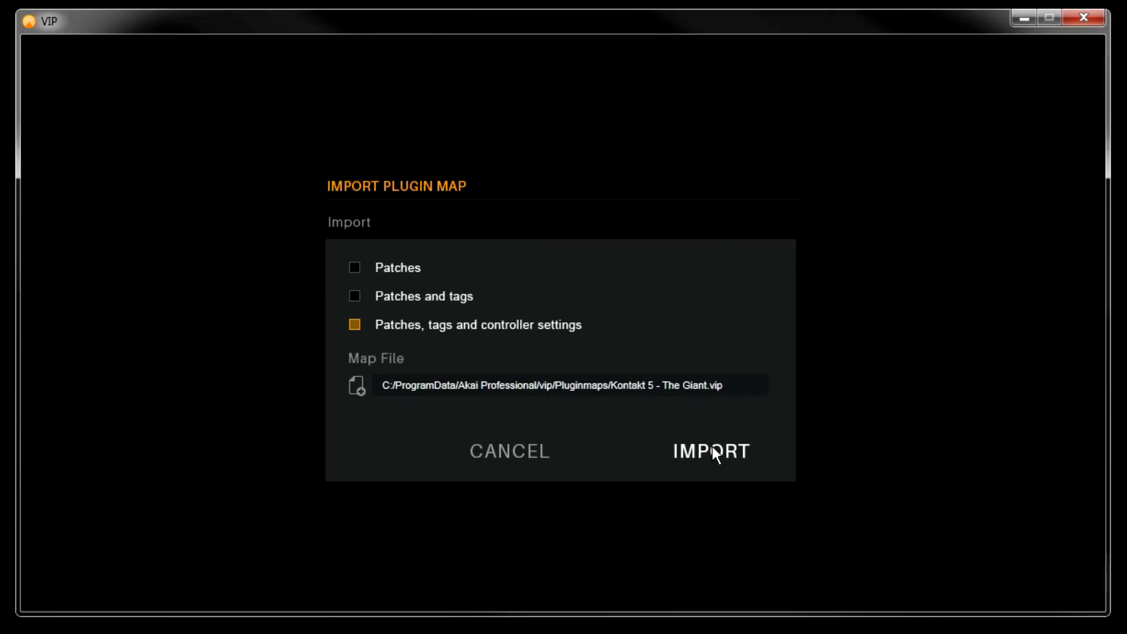
pyautogui.click(712, 448)
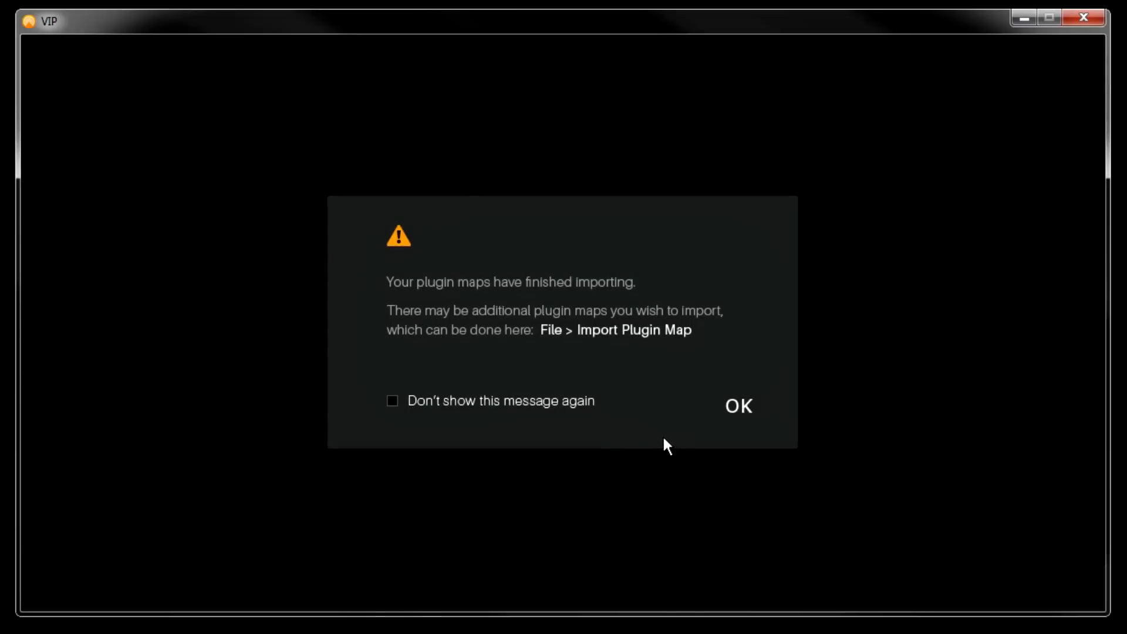
# - Dismiss the import-complete message and filter the browser to the 464 VacuumPro presets
pyautogui.click(737, 405)
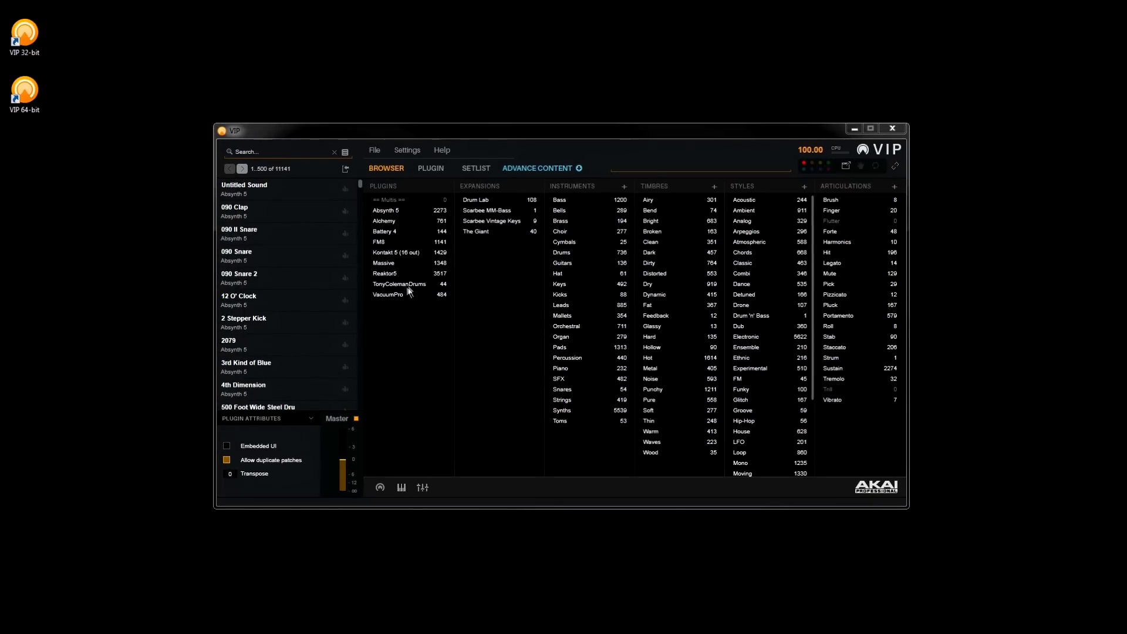
pyautogui.click(391, 293)
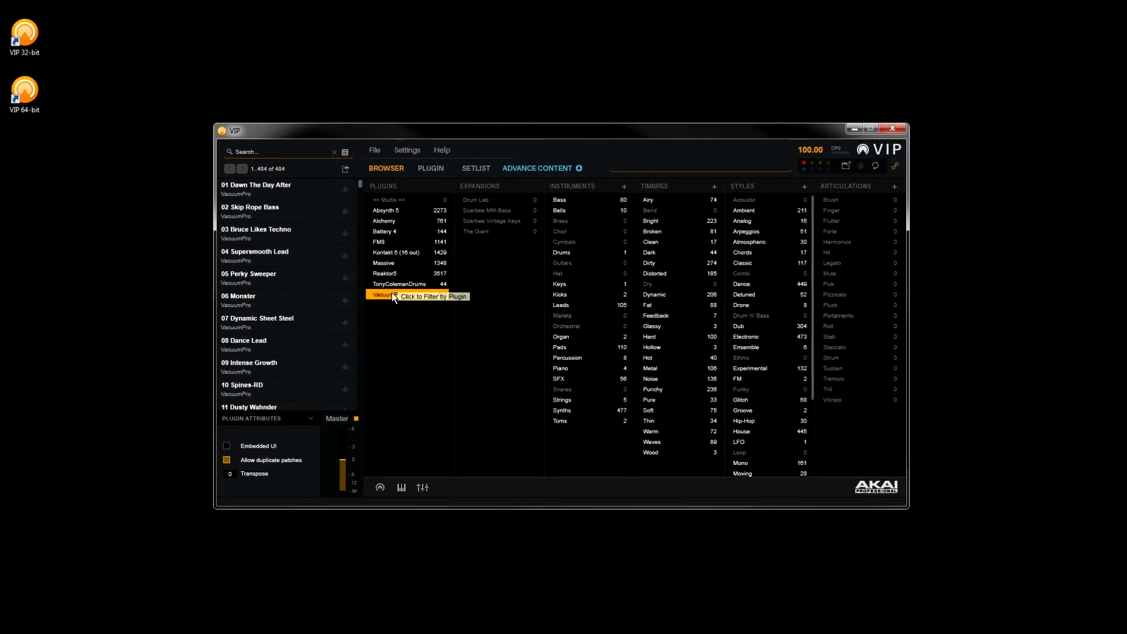
# - Load patch 01 Dawn The Day After and arrange the VacuumPro editor beside the browser
pyautogui.click(277, 184)
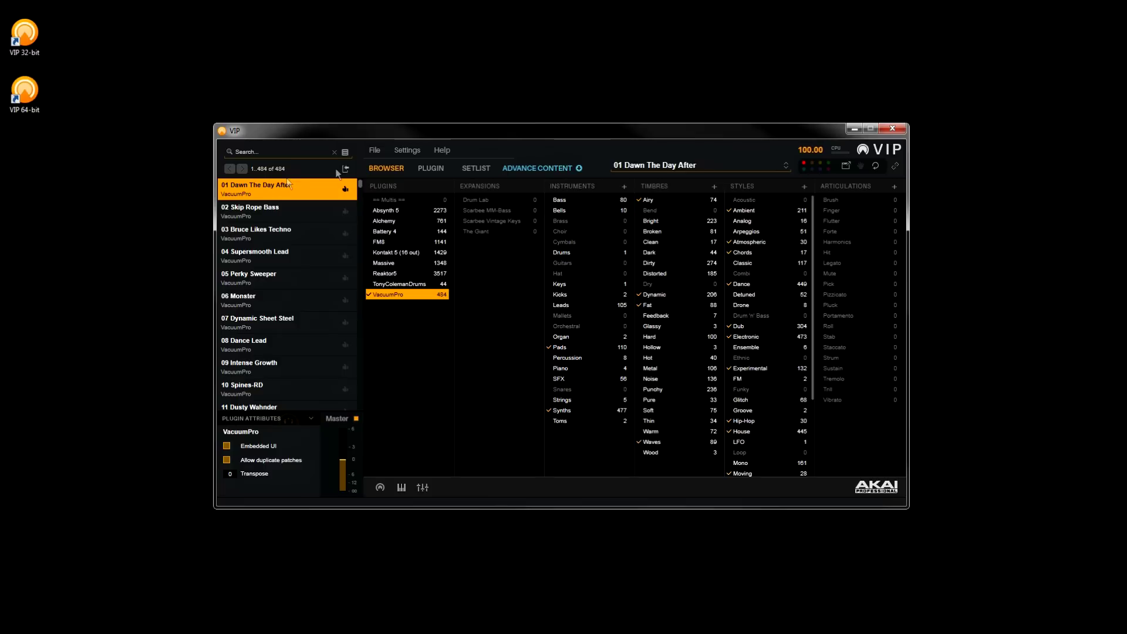
pyautogui.click(847, 166)
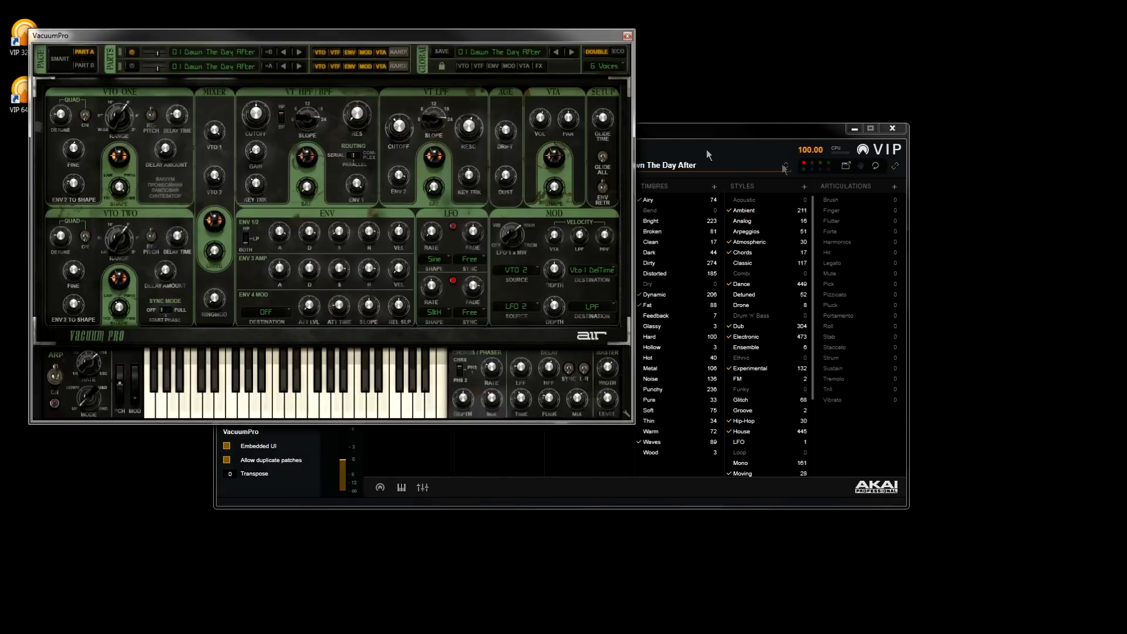
pyautogui.moveTo(420, 33); pyautogui.dragTo(906, 227)
pyautogui.moveTo(720, 129); pyautogui.dragTo(510, 23)
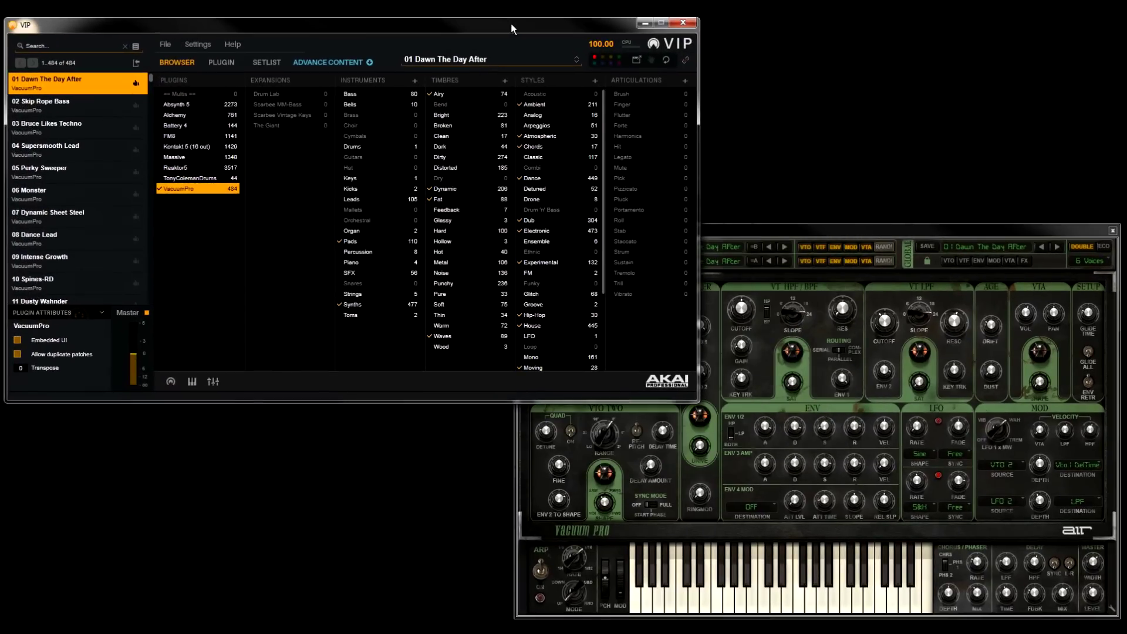
pyautogui.click(998, 238)
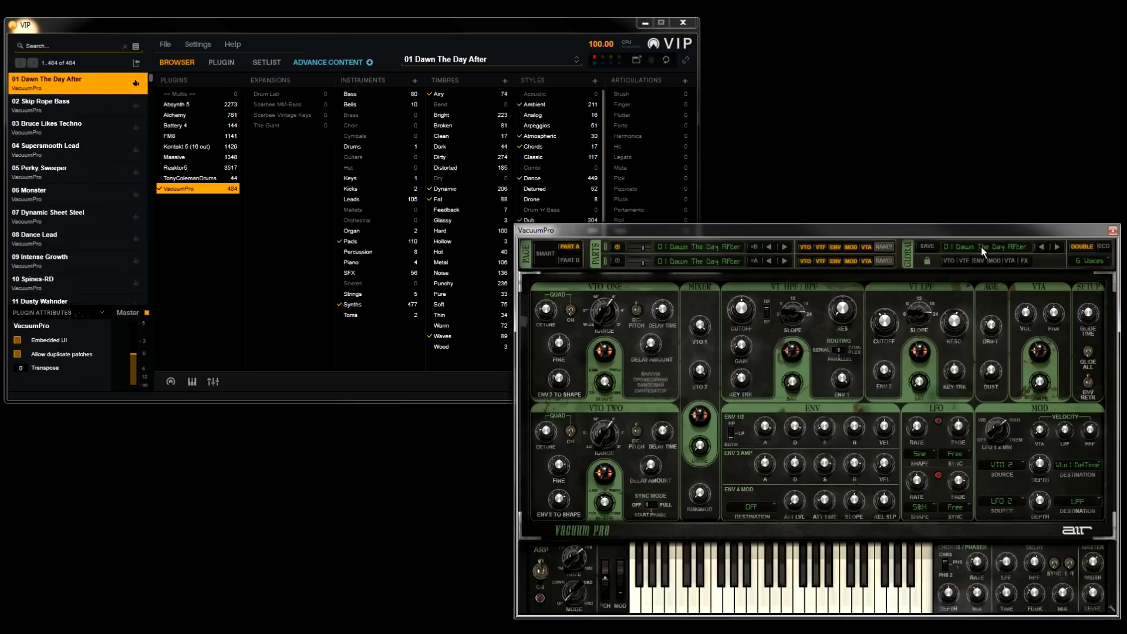
# - Load VacuumPro's user preset My Preset 1 from its preset bank list, then return to the VIP browser
pyautogui.click(982, 247)
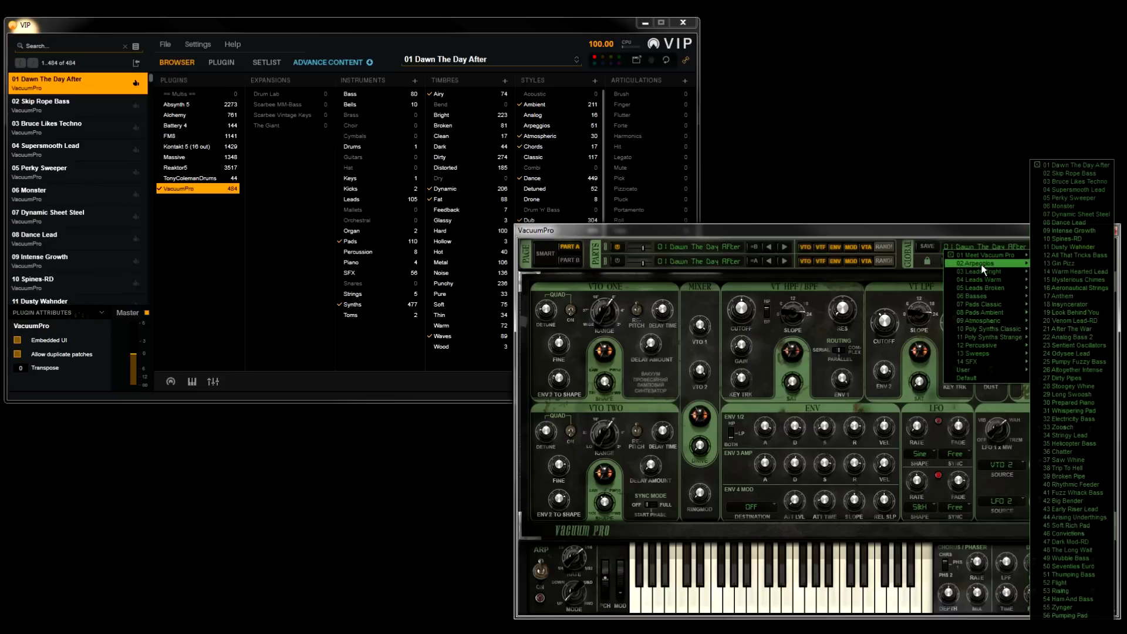
pyautogui.moveTo(979, 292)
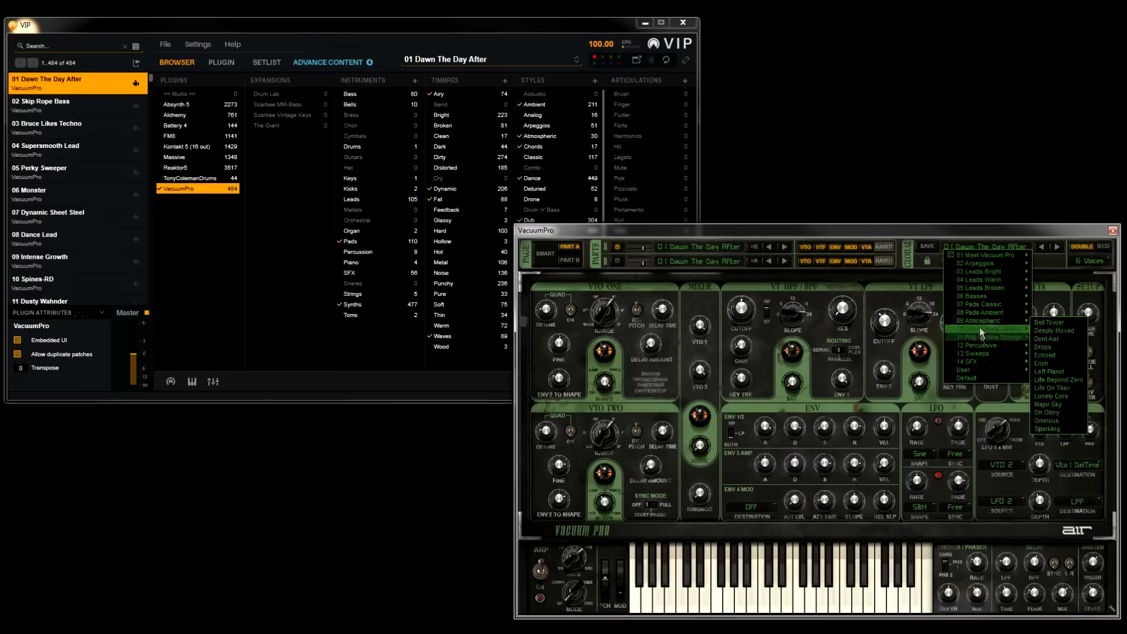
pyautogui.moveTo(981, 370)
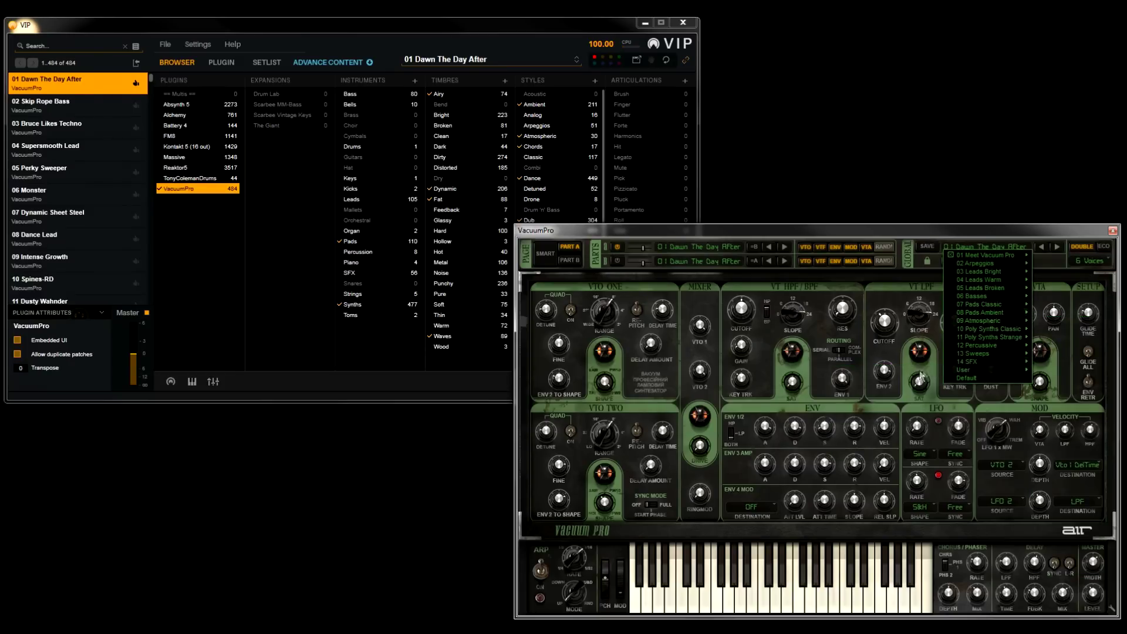
pyautogui.click(886, 381)
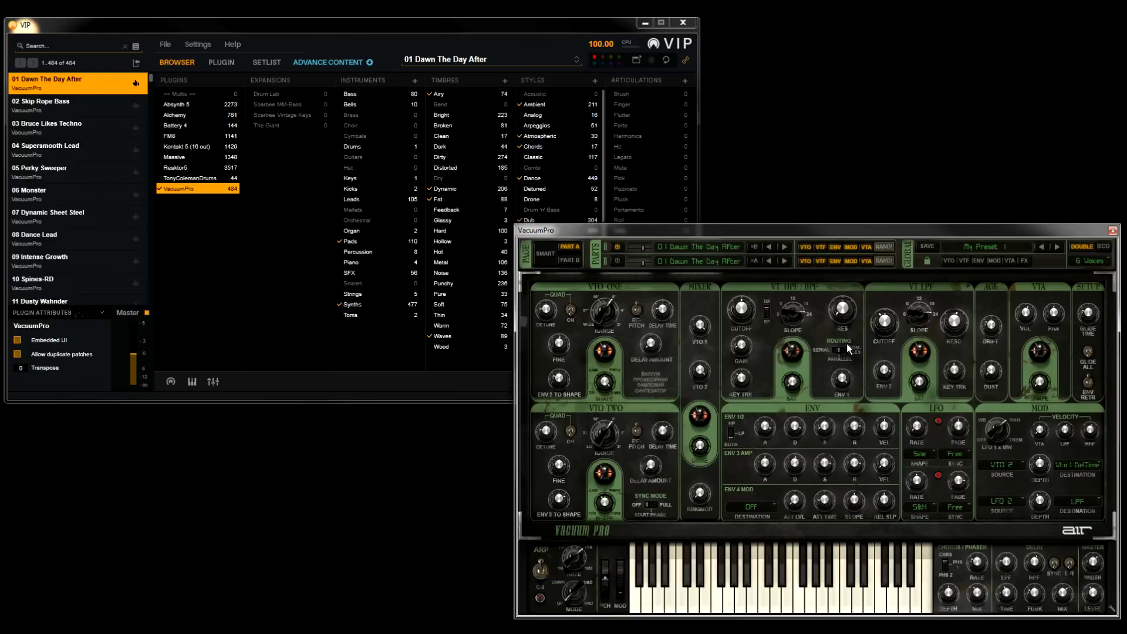
pyautogui.click(152, 29)
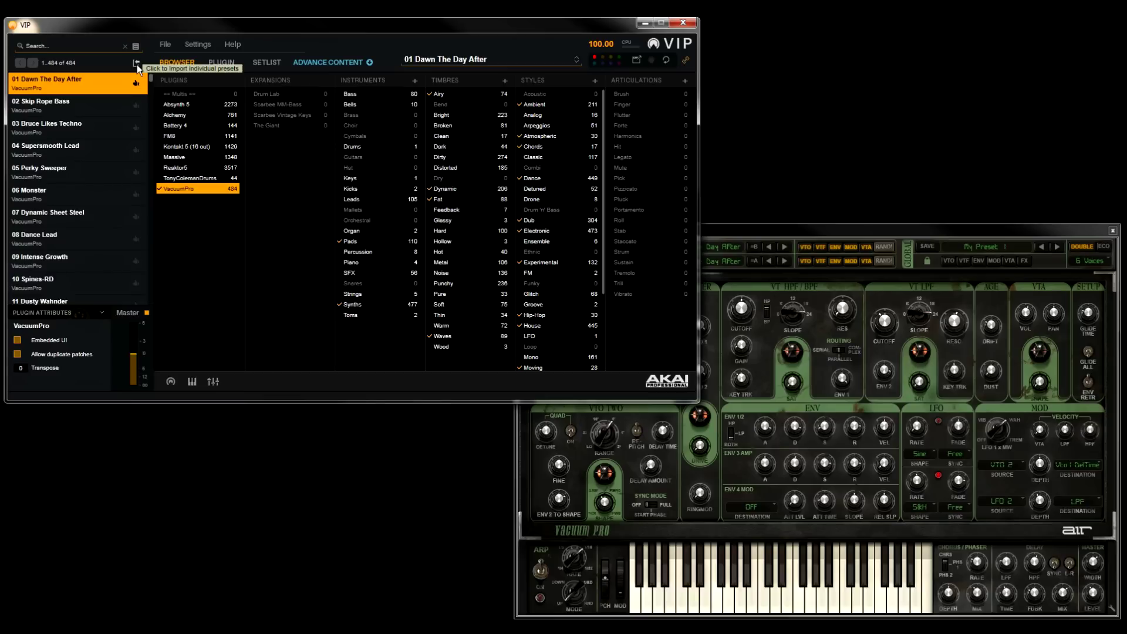
# - Import VacuumPro's current preset into VIP's list as My Preset 1, bringing the count to 485
pyautogui.click(137, 64)
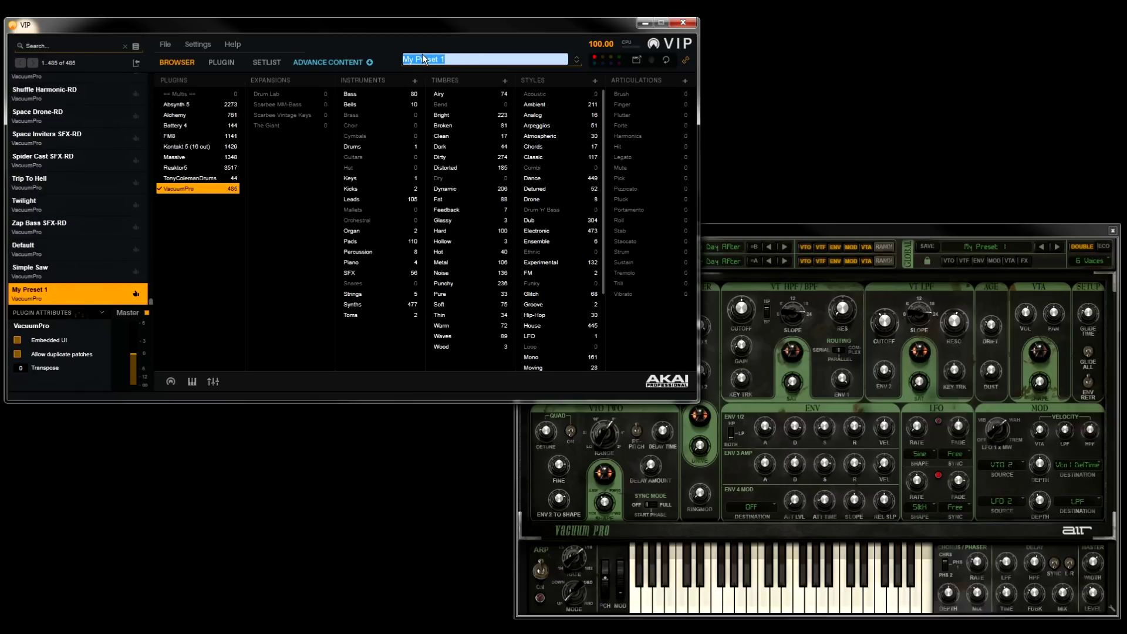
pyautogui.press('Return')
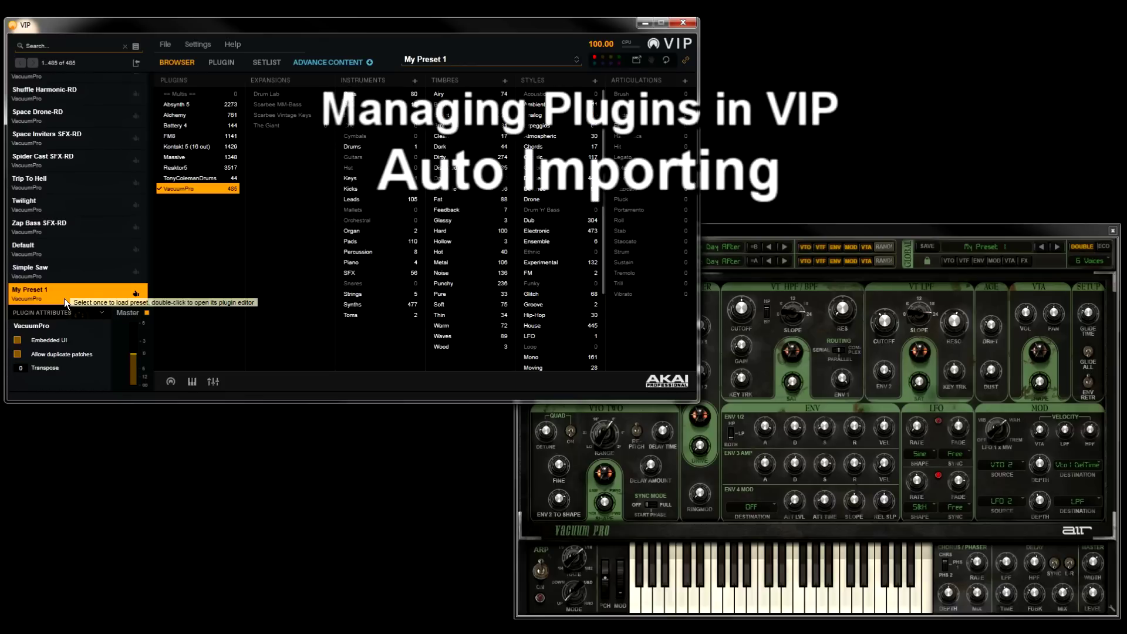
pyautogui.click(137, 63)
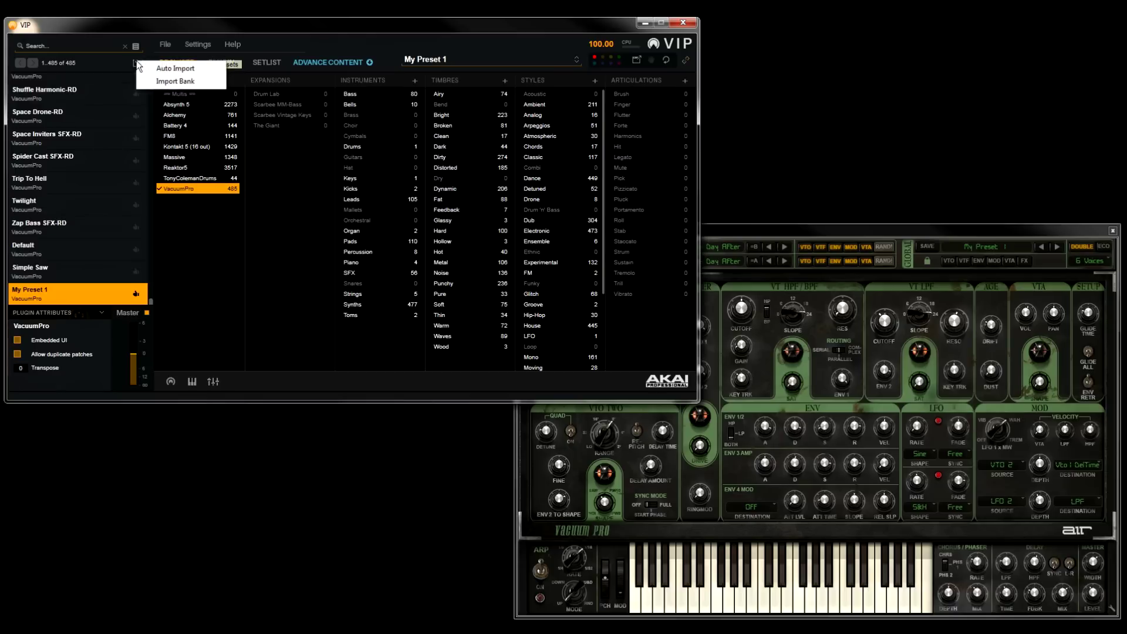
# - Enable Auto Import for presets and bring the VacuumPro editor back in front
pyautogui.click(169, 69)
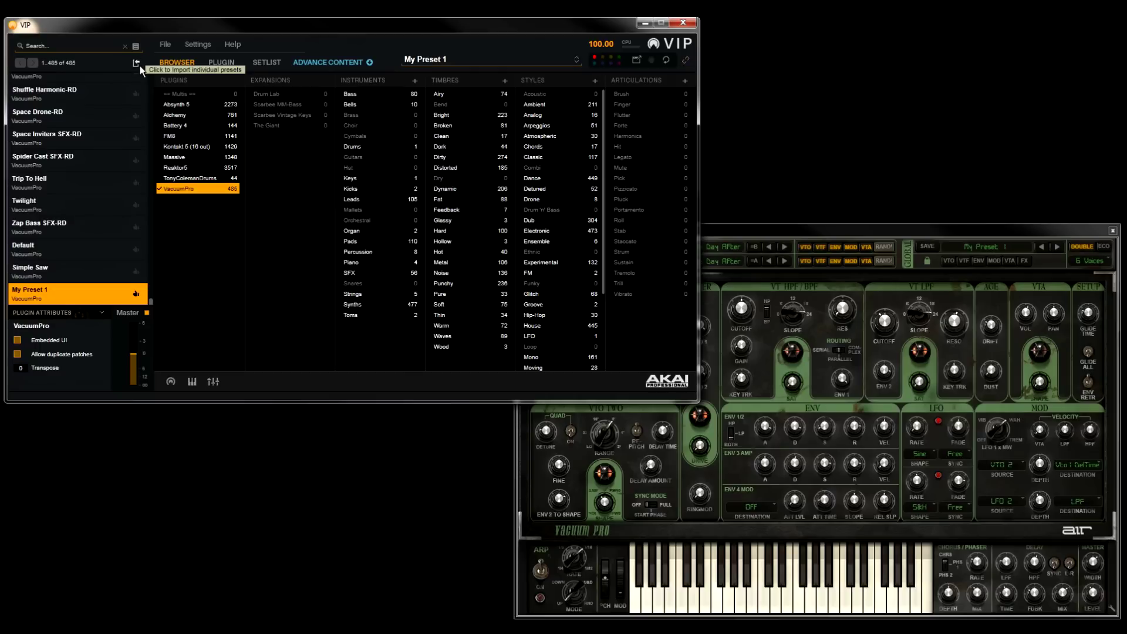
pyautogui.click(846, 228)
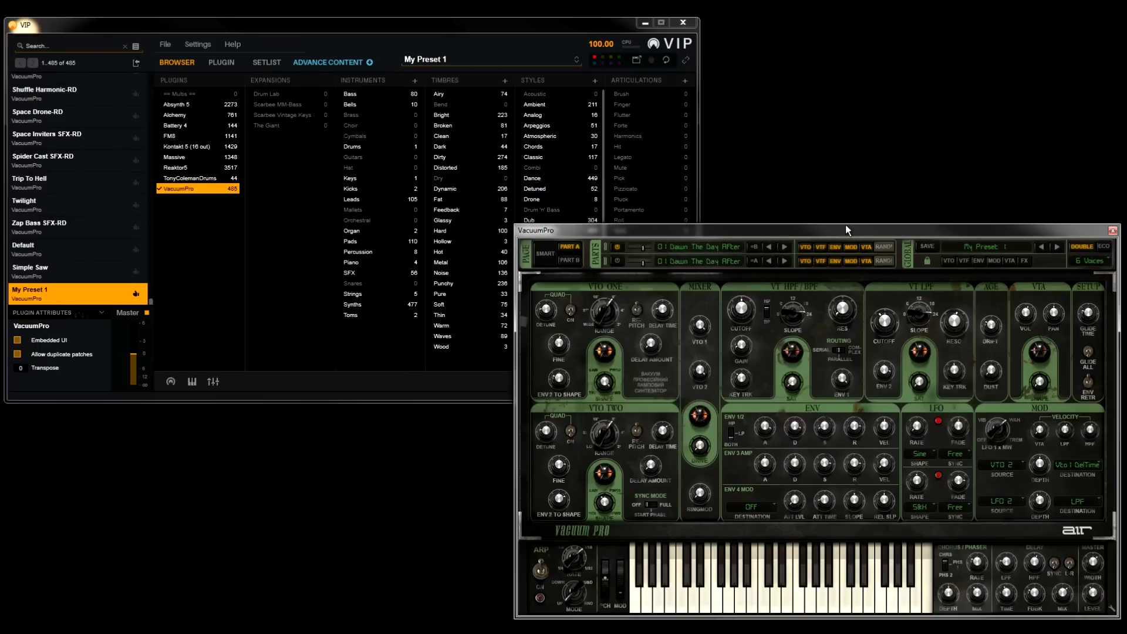
# - Step VacuumPro through My Preset 10 and My Preset 2–5 so each auto-imports, reaching 490 presets
pyautogui.click(1058, 245)
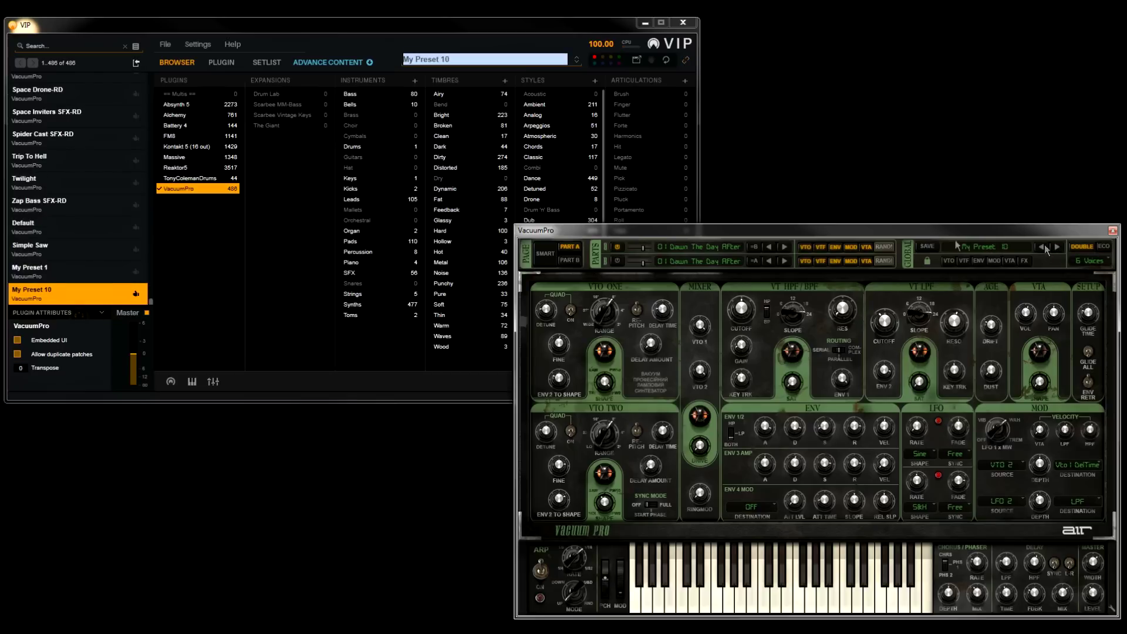
pyautogui.click(67, 293)
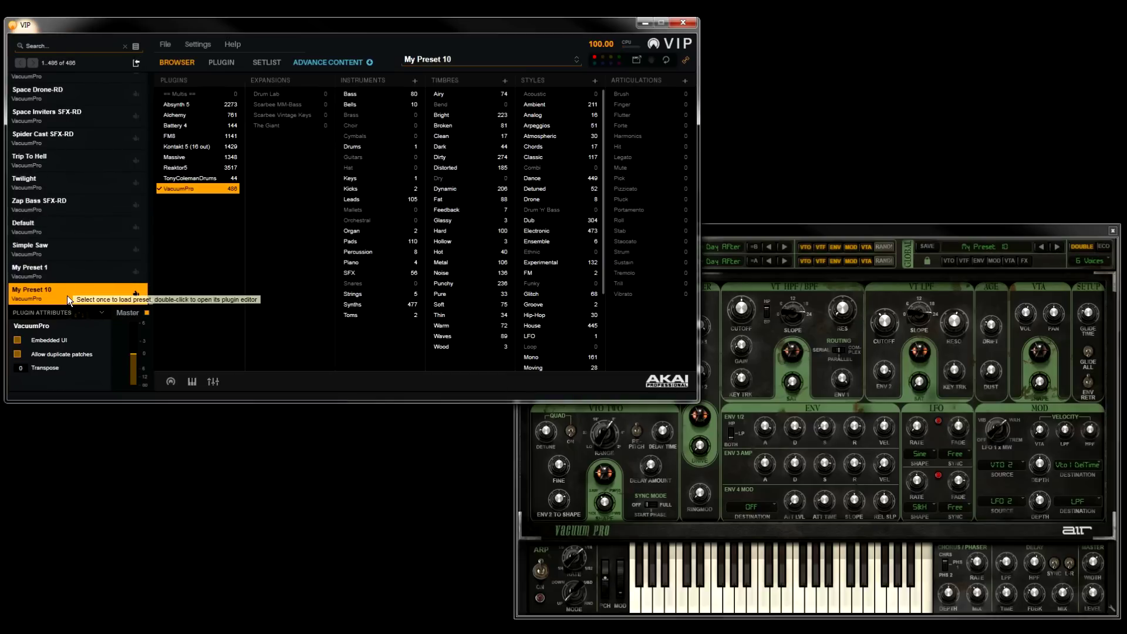
pyautogui.click(1045, 233)
pyautogui.click(1062, 246)
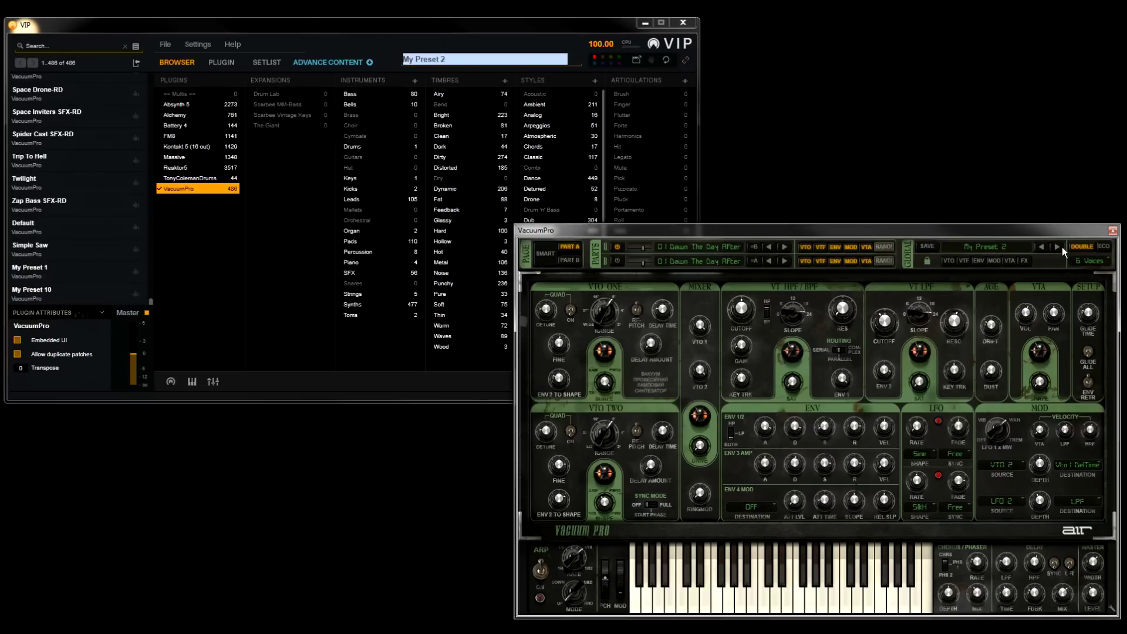
pyautogui.click(1061, 247)
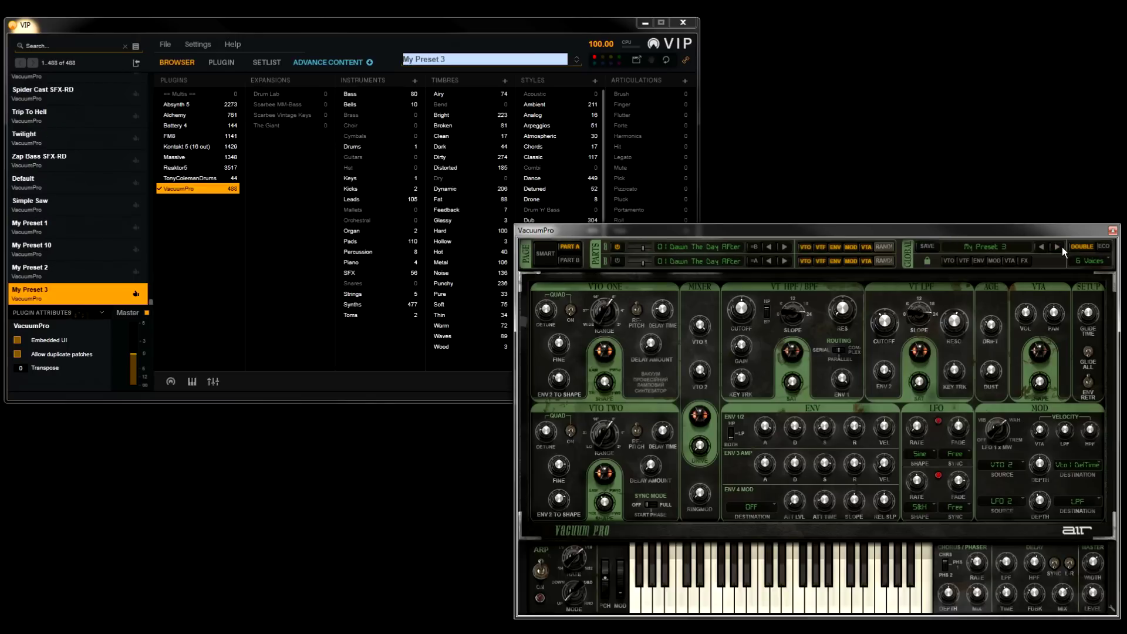
pyautogui.click(1061, 246)
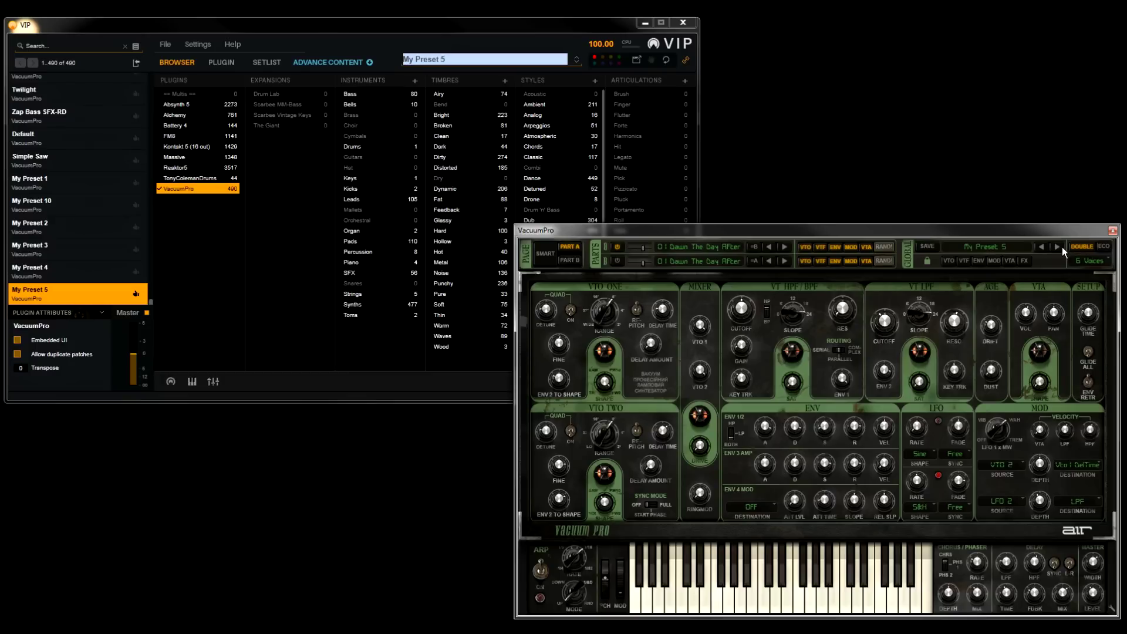
pyautogui.click(182, 26)
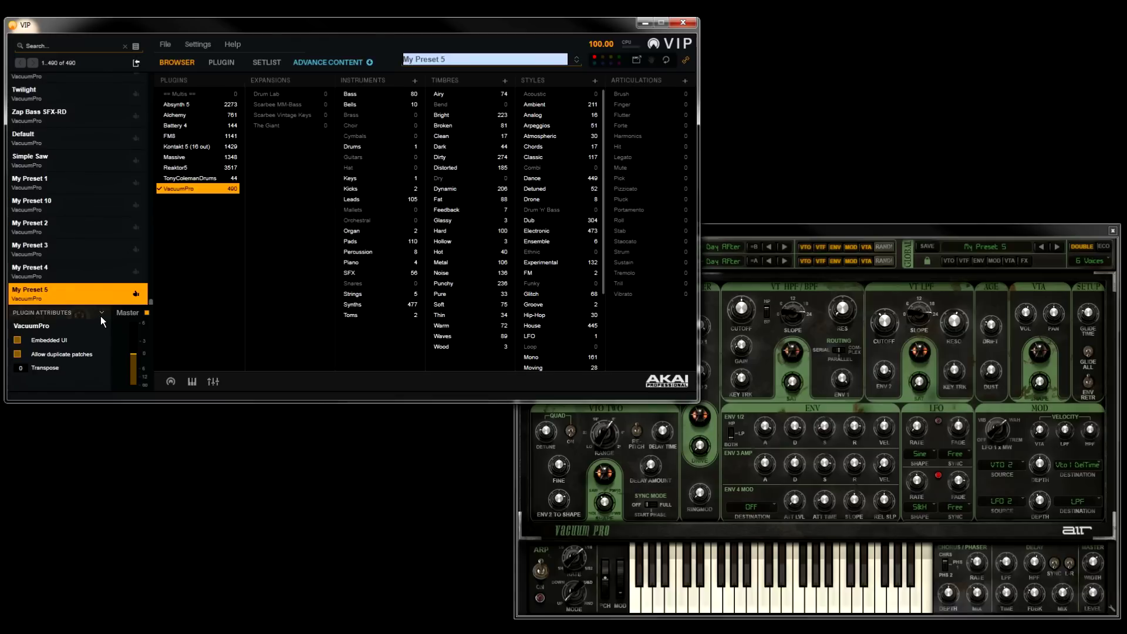
# - Uncheck 'Allow duplicate patches' in the Plugin Attributes
pyautogui.click(18, 354)
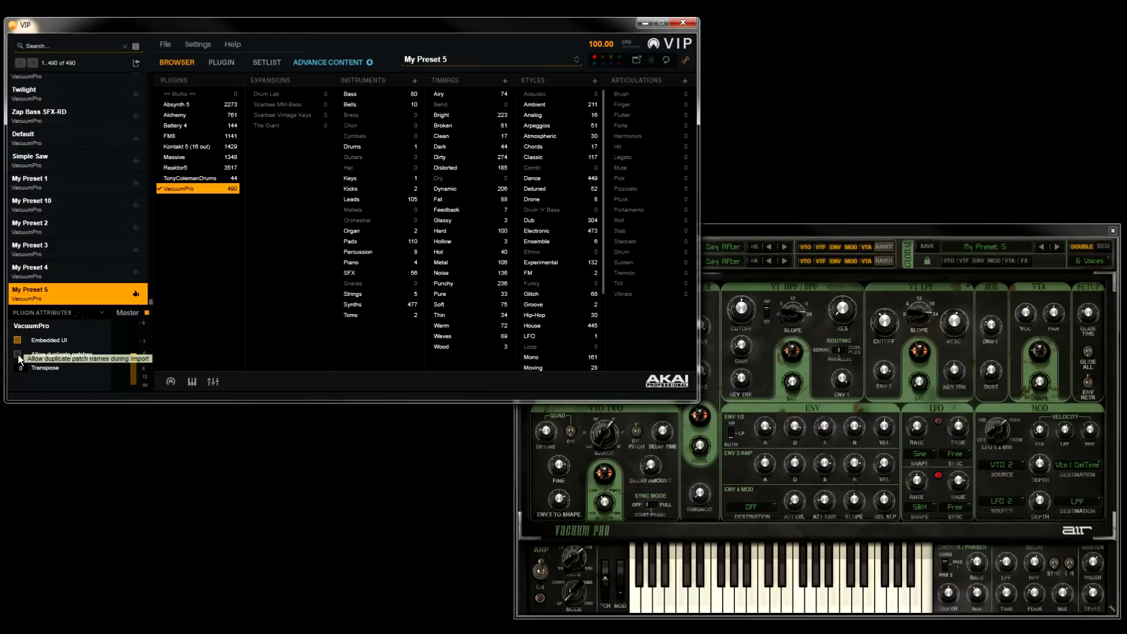